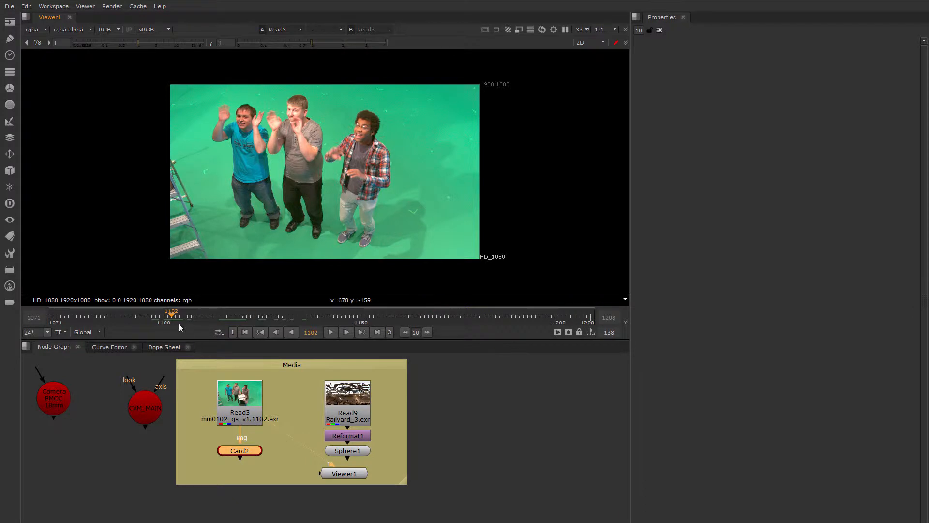
# Park the playhead on frame 1113 and move the Card2 node beside Read3, clear of the space beneath it
pyautogui.moveTo(178, 323); pyautogui.dragTo(219, 316)
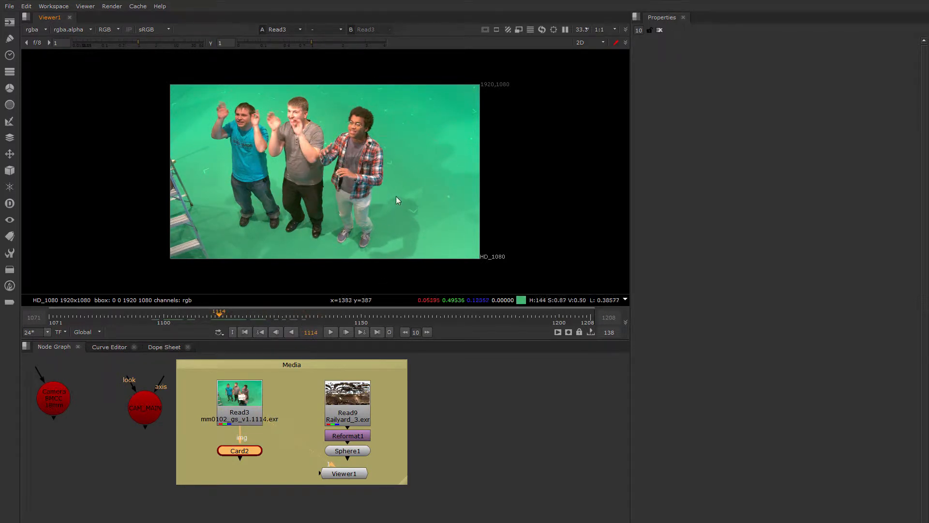
pyautogui.moveTo(220, 316)
pyautogui.mouseDown()
pyautogui.moveTo(237, 318)
pyautogui.moveTo(215, 317)
pyautogui.mouseUp()
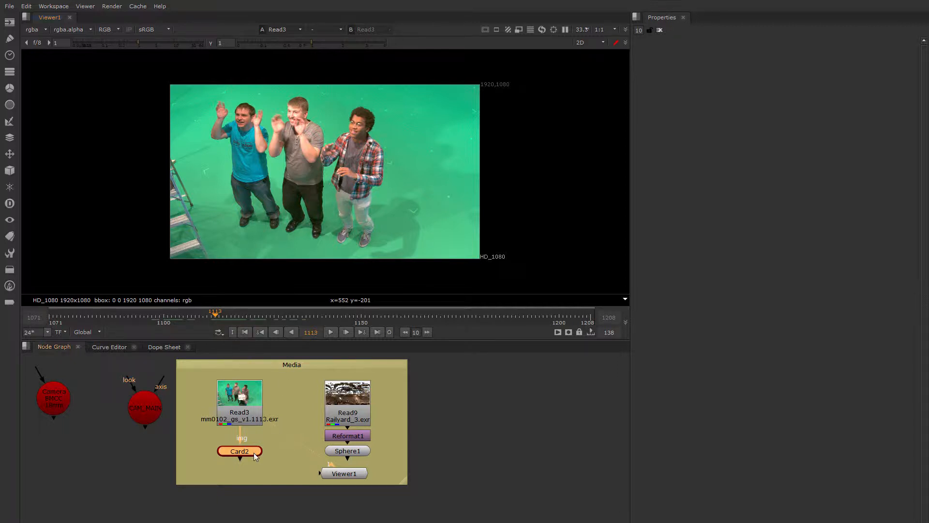
pyautogui.moveTo(256, 452); pyautogui.dragTo(259, 450)
pyautogui.moveTo(248, 445); pyautogui.dragTo(298, 402)
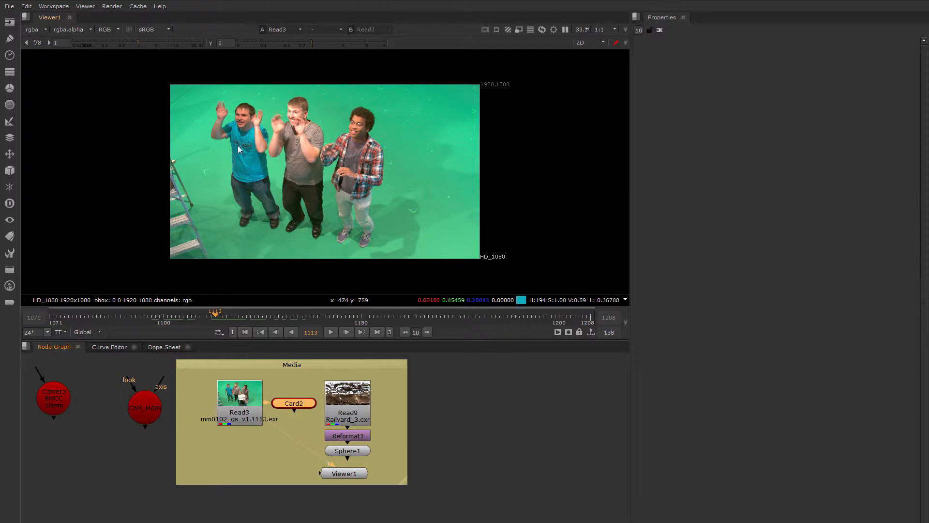
# Add a Primatte node and place it directly beneath the Read3 green-screen clip
pyautogui.click(233, 441)
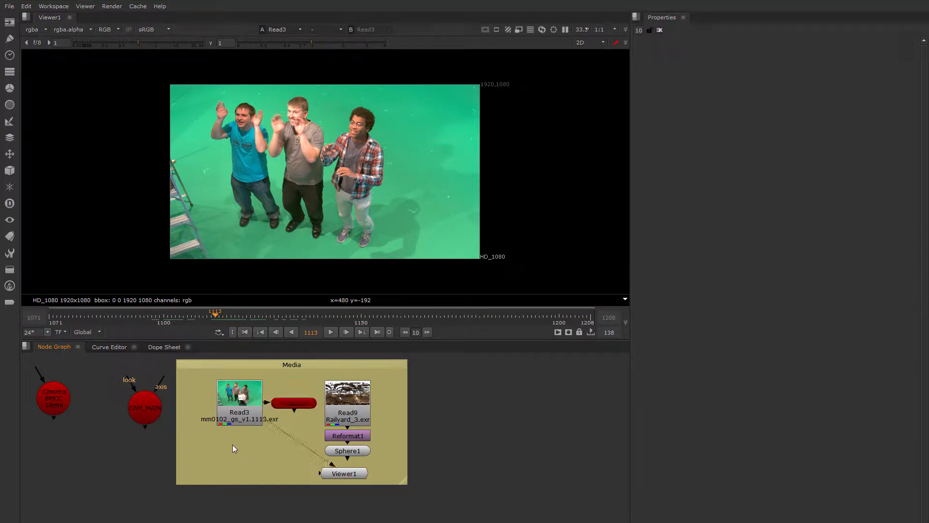
pyautogui.press('Tab')
pyautogui.write('pri')
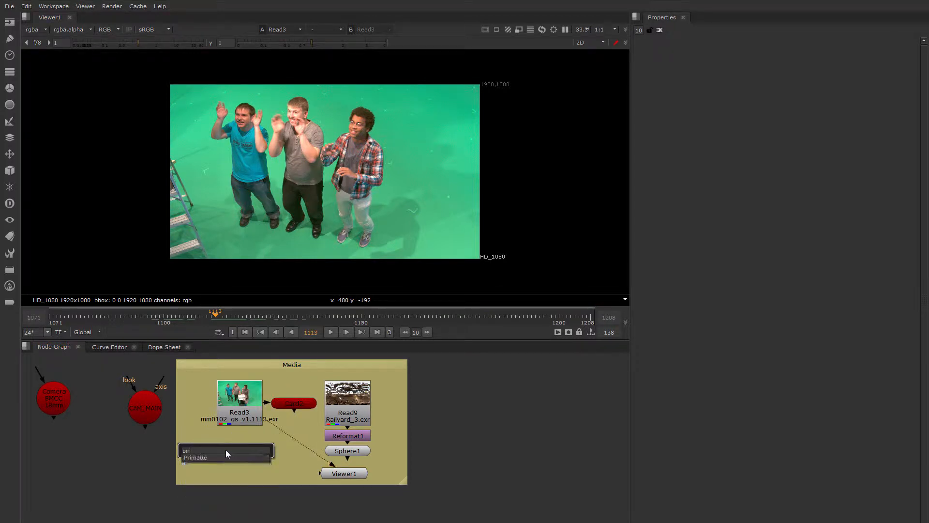
pyautogui.press('Return')
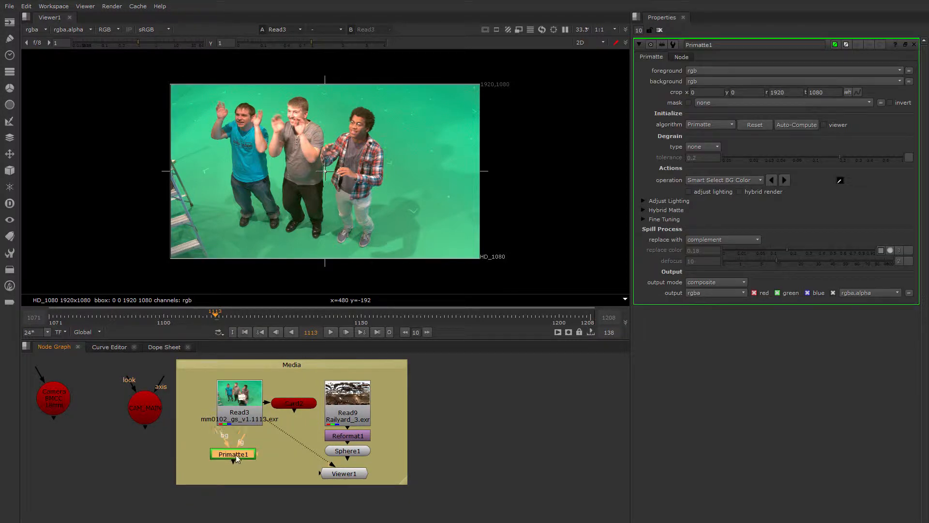
pyautogui.moveTo(241, 459); pyautogui.dragTo(242, 452)
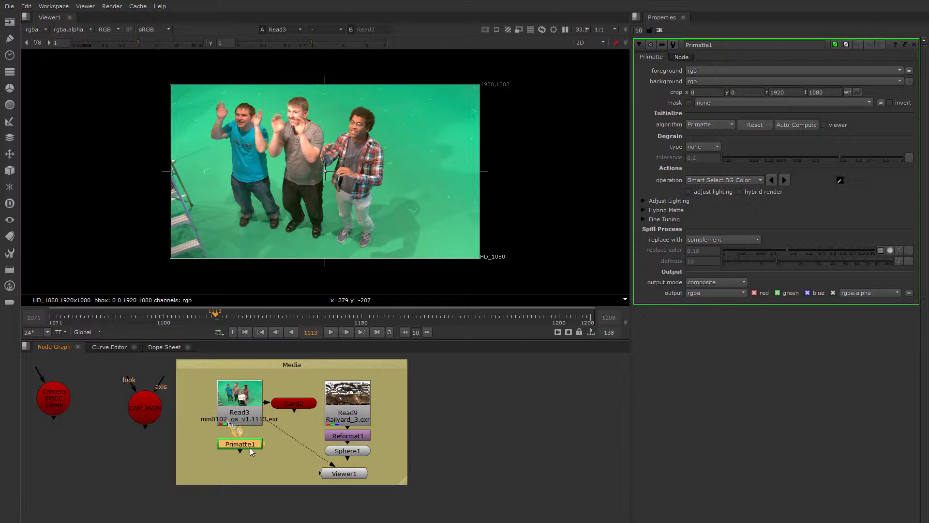
pyautogui.moveTo(251, 452); pyautogui.dragTo(251, 454)
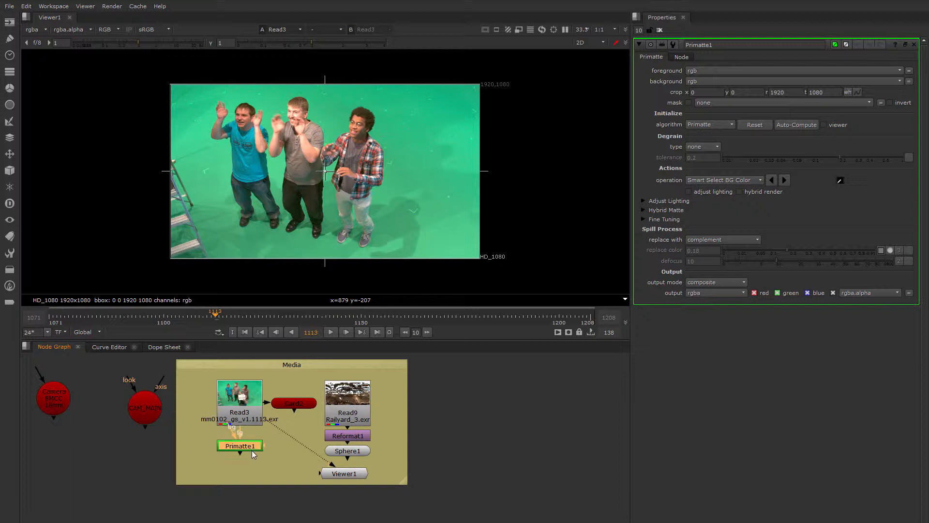
# Auto-compute the Primatte key and display the Primatte1 result in the viewer
pyautogui.click(794, 125)
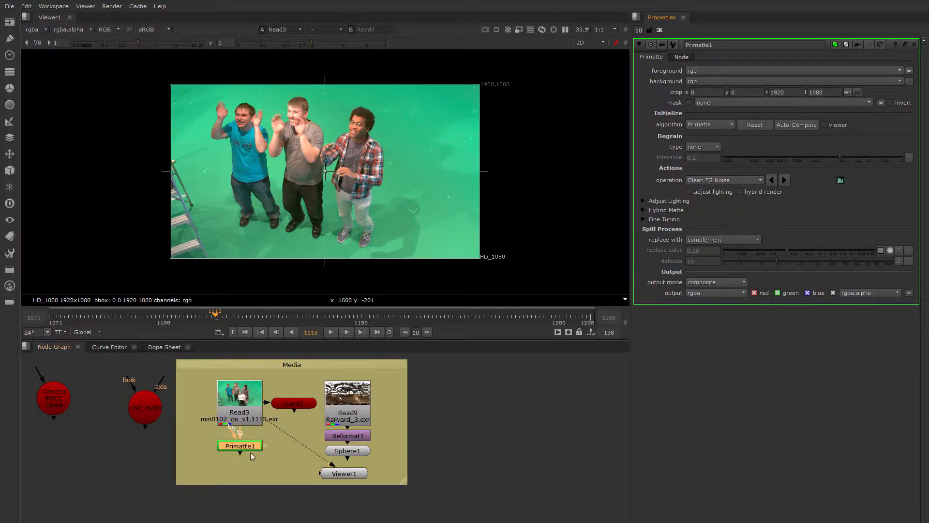
pyautogui.press('1')
pyautogui.scroll(1, 368, 167)
pyautogui.scroll(-1, 367, 163)
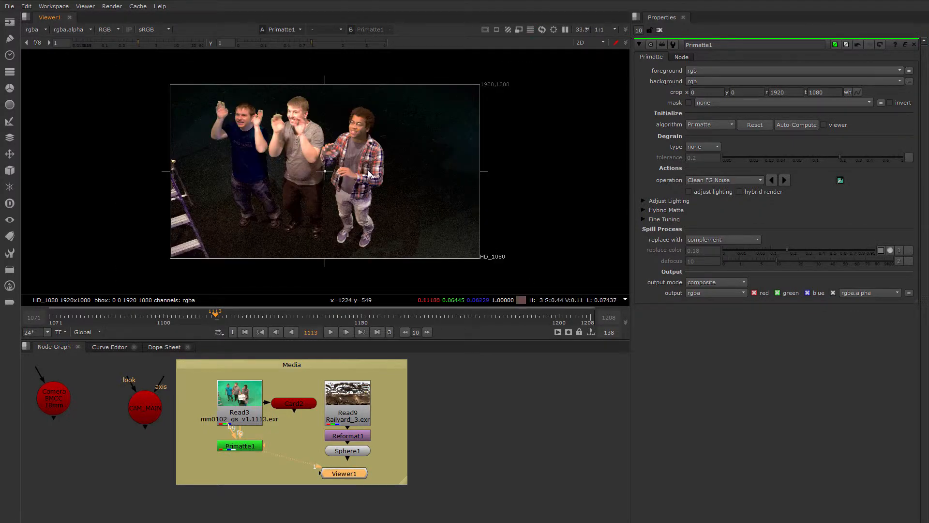
pyautogui.scroll(2, 367, 163)
pyautogui.moveTo(447, 193); pyautogui.dragTo(466, 186, button='middle')
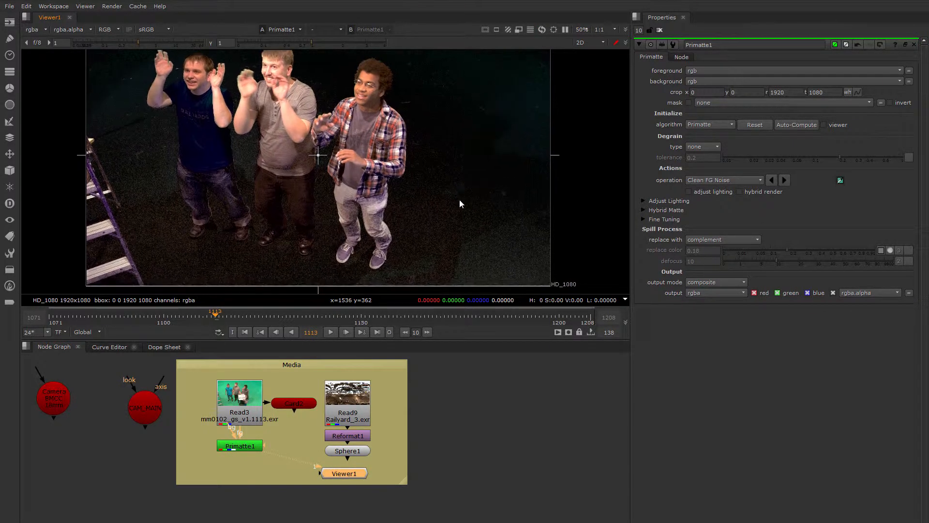
# Display the alpha matte in the viewer and enable adjust lighting on Primatte1
pyautogui.press('a')
pyautogui.press('-')
pyautogui.press('=')
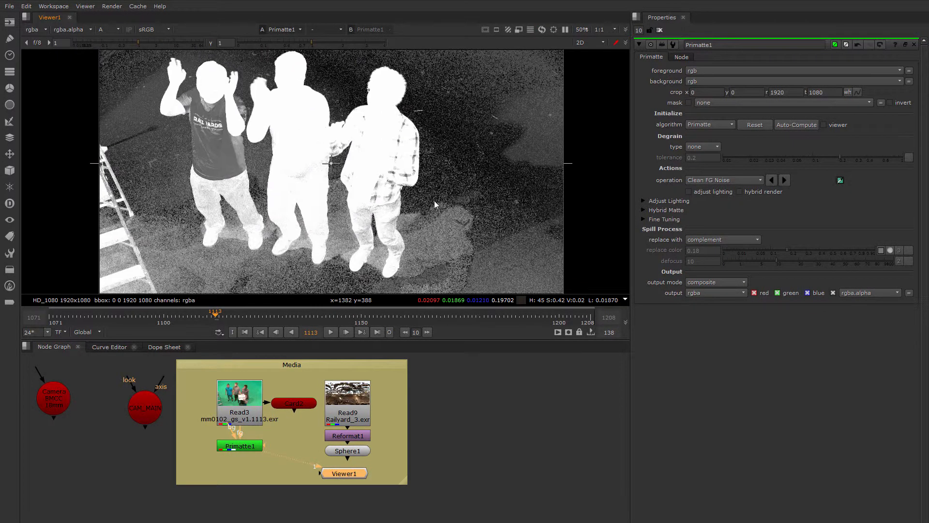
pyautogui.click(689, 191)
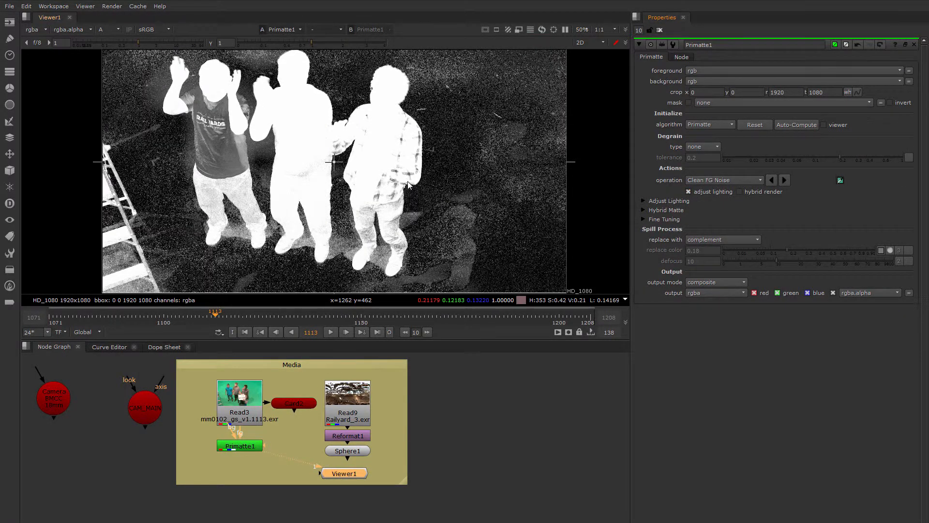
pyautogui.scroll(-3, 432, 188)
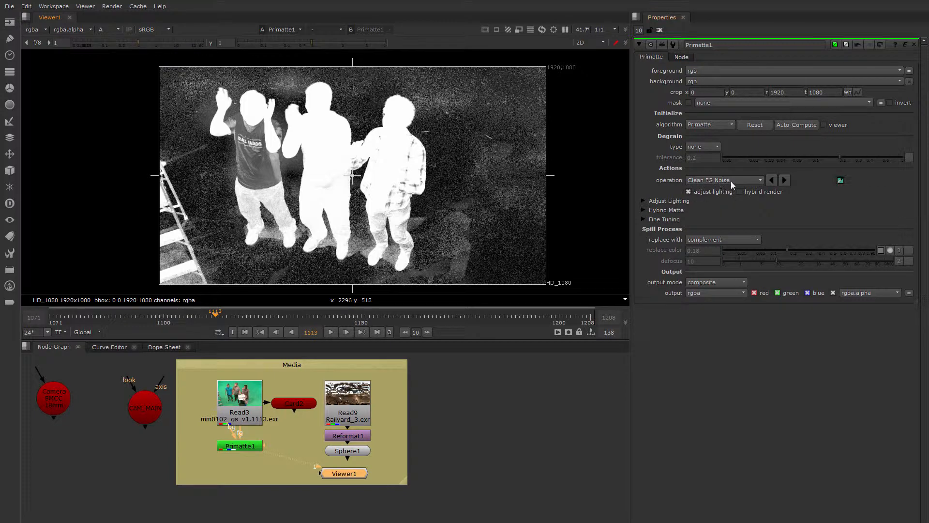
# With Clean FG Noise, sample the gray areas in the plaid-shirted man's shirt and trousers to make them solid white
pyautogui.scroll(4, 367, 199)
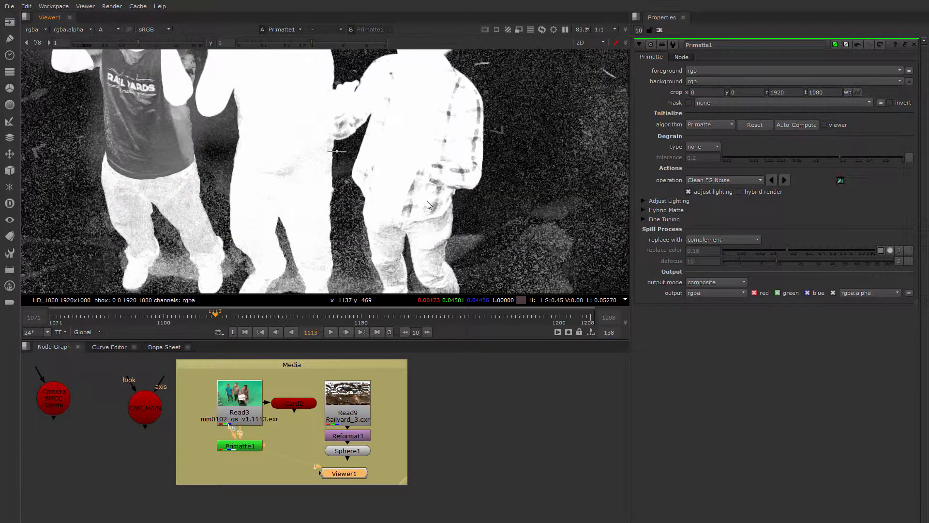
pyautogui.keyDown('ctrl'); pyautogui.keyDown('shift'); pyautogui.moveTo(428, 202); pyautogui.dragTo(406, 178); pyautogui.keyUp('shift'); pyautogui.keyUp('ctrl')
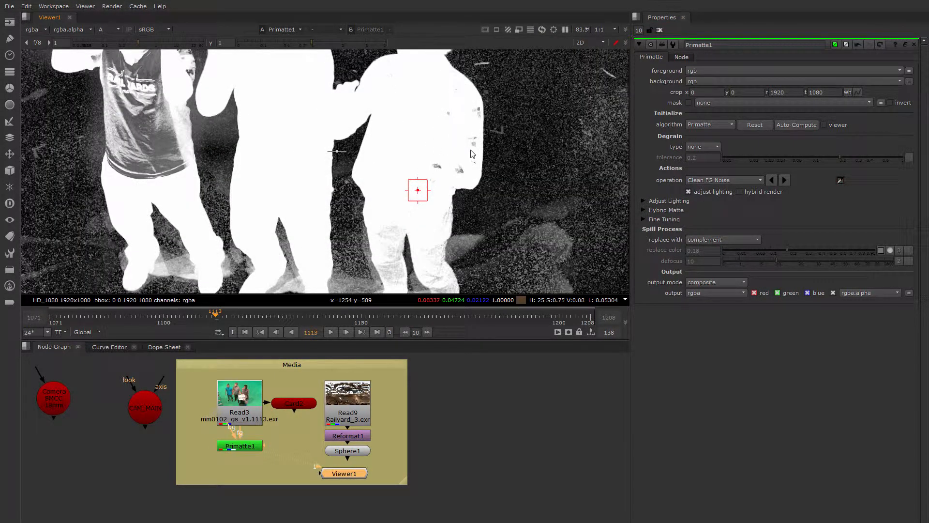
pyautogui.keyDown('ctrl'); pyautogui.keyDown('shift'); pyautogui.moveTo(472, 151); pyautogui.dragTo(454, 130); pyautogui.keyUp('shift'); pyautogui.keyUp('ctrl')
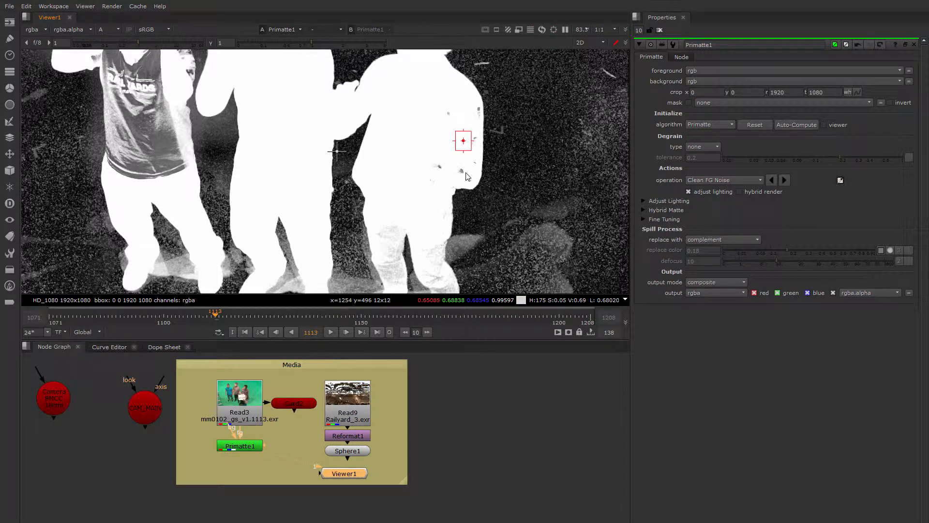
pyautogui.keyDown('ctrl'); pyautogui.keyDown('shift'); pyautogui.moveTo(465, 173); pyautogui.dragTo(430, 161); pyautogui.keyUp('shift'); pyautogui.keyUp('ctrl')
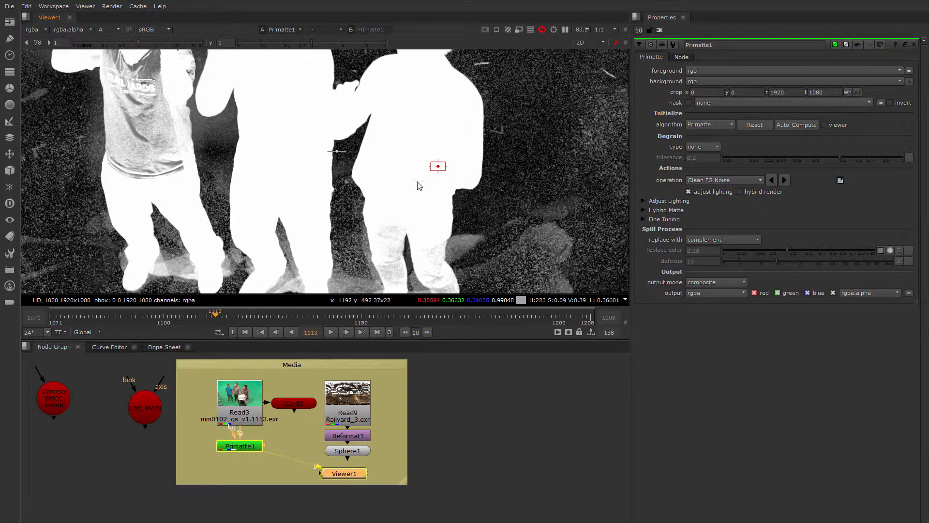
pyautogui.moveTo(392, 218); pyautogui.dragTo(379, 146, button='middle')
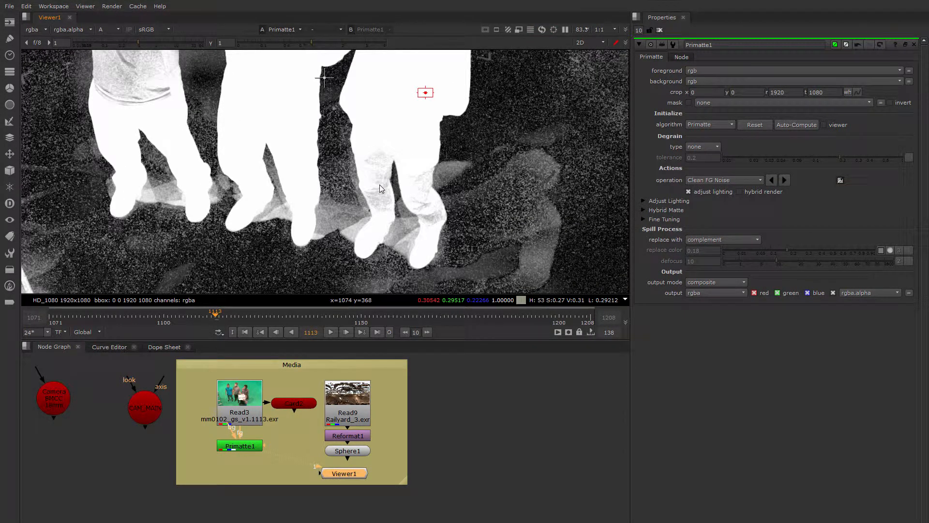
pyautogui.keyDown('ctrl'); pyautogui.keyDown('shift'); pyautogui.moveTo(379, 184); pyautogui.dragTo(372, 147); pyautogui.keyUp('shift'); pyautogui.keyUp('ctrl')
pyautogui.keyDown('ctrl'); pyautogui.keyDown('shift'); pyautogui.moveTo(420, 196); pyautogui.dragTo(434, 218); pyautogui.keyUp('shift'); pyautogui.keyUp('ctrl')
# With Clean FG Noise, sample the gray areas across the blue-shirted man's torso to make them solid white
pyautogui.moveTo(143, 72); pyautogui.dragTo(297, 137, button='middle')
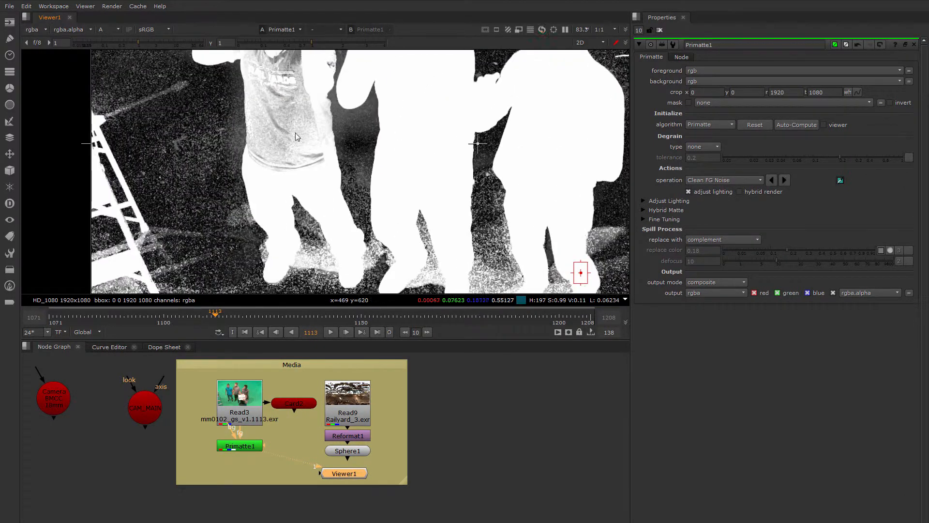
pyautogui.keyDown('ctrl'); pyautogui.keyDown('shift'); pyautogui.moveTo(278, 110); pyautogui.dragTo(309, 166); pyautogui.keyUp('shift'); pyautogui.keyUp('ctrl')
pyautogui.moveTo(310, 166); pyautogui.dragTo(325, 257, button='middle')
pyautogui.keyDown('ctrl'); pyautogui.keyDown('shift'); pyautogui.moveTo(299, 141); pyautogui.dragTo(325, 124); pyautogui.keyUp('shift'); pyautogui.keyUp('ctrl')
pyautogui.moveTo(307, 164); pyautogui.dragTo(279, 164, button='middle')
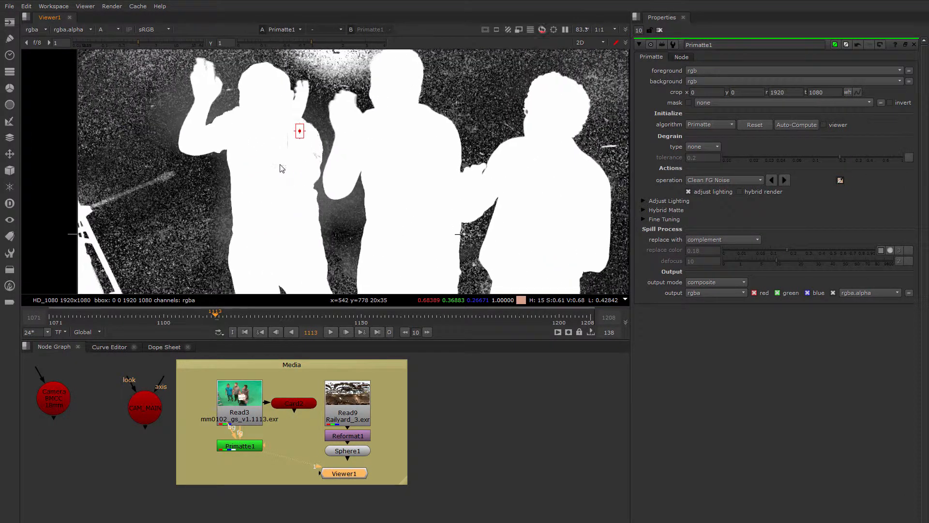
pyautogui.keyDown('ctrl'); pyautogui.keyDown('shift'); pyautogui.moveTo(312, 152); pyautogui.dragTo(279, 174); pyautogui.keyUp('shift'); pyautogui.keyUp('ctrl')
pyautogui.scroll(-2, 280, 175)
pyautogui.moveTo(279, 174); pyautogui.dragTo(243, 122, button='middle')
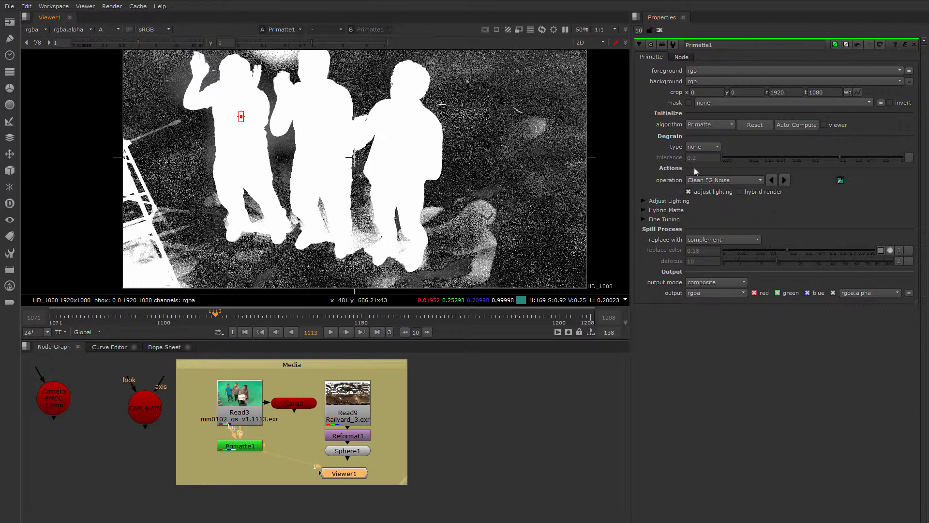
# Switch Primatte to Clean BG Noise and sample the noisy floor and shadow beside the plaid-shirted man
pyautogui.click(721, 179)
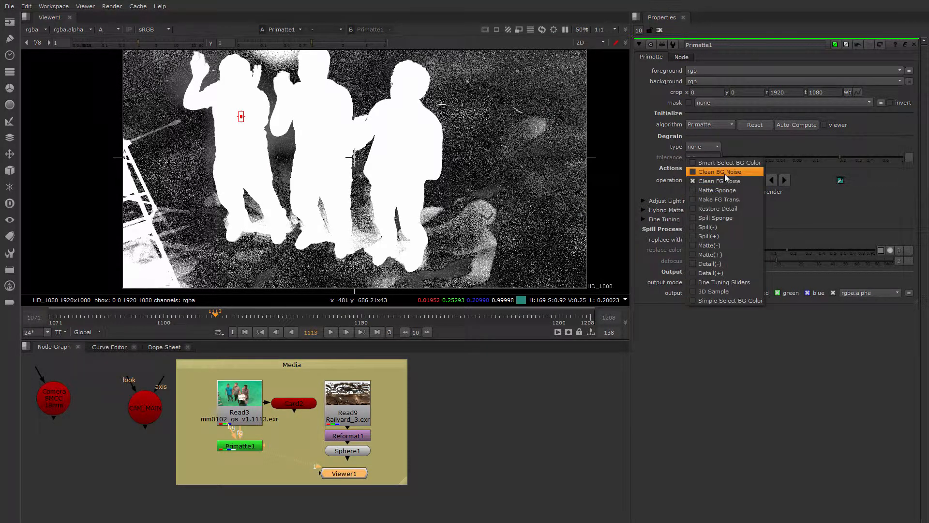
pyautogui.click(724, 174)
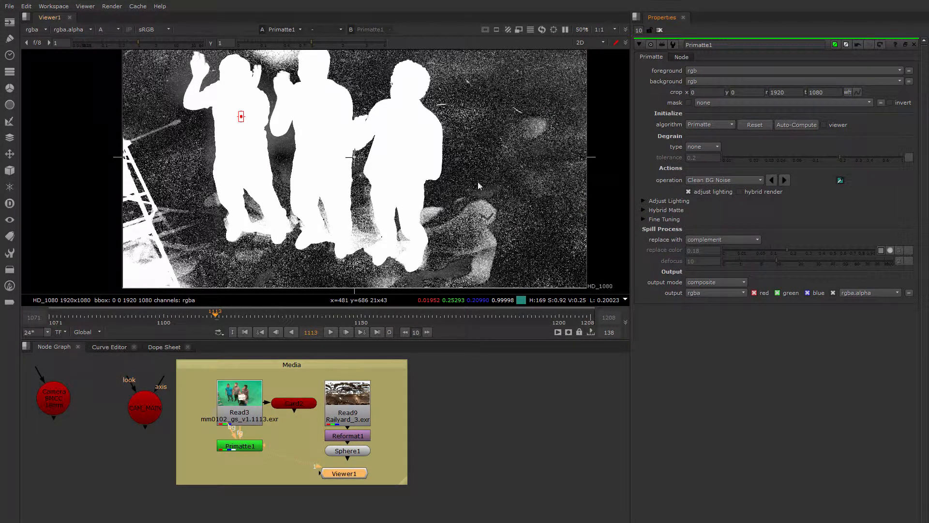
pyautogui.keyDown('ctrl'); pyautogui.keyDown('shift'); pyautogui.moveTo(464, 176); pyautogui.dragTo(475, 191); pyautogui.keyUp('shift'); pyautogui.keyUp('ctrl')
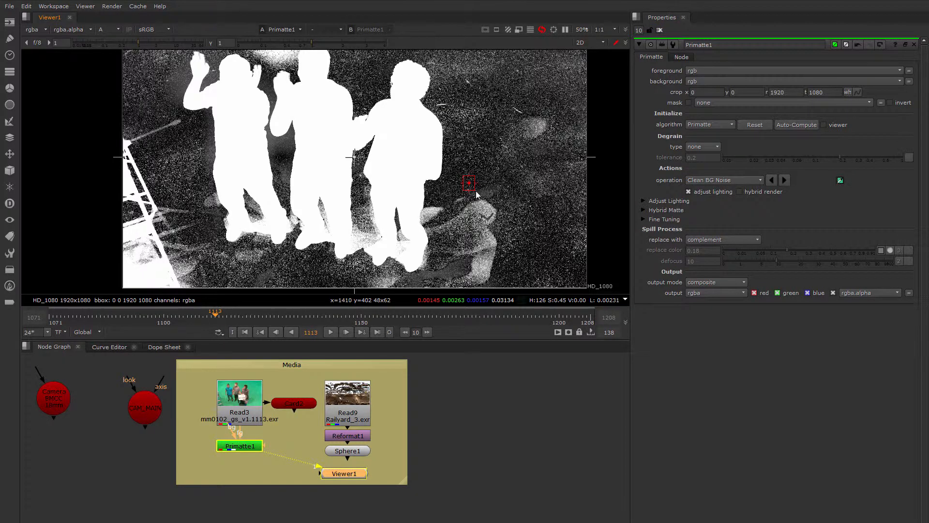
pyautogui.keyDown('ctrl'); pyautogui.keyDown('shift'); pyautogui.moveTo(467, 231); pyautogui.dragTo(501, 249); pyautogui.keyUp('shift'); pyautogui.keyUp('ctrl')
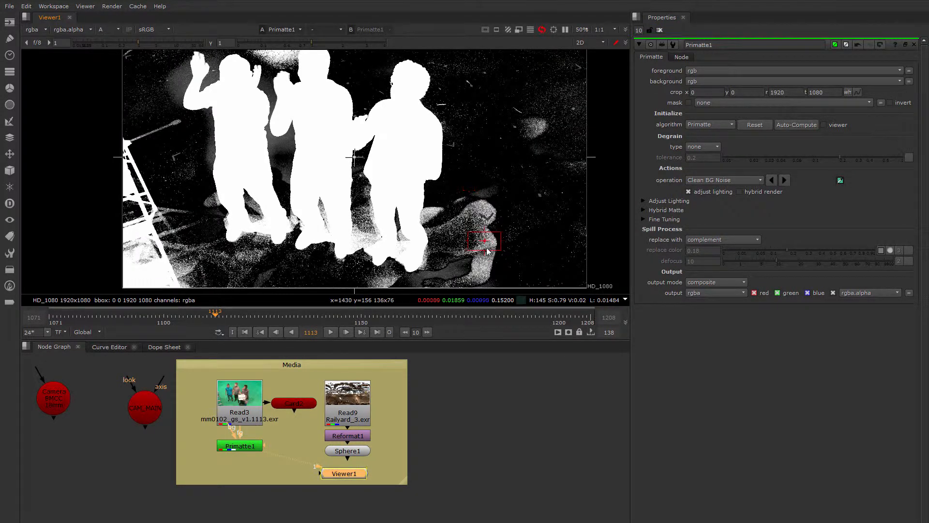
pyautogui.moveTo(510, 208); pyautogui.dragTo(556, 139, button='middle')
pyautogui.keyDown('ctrl'); pyautogui.keyDown('shift'); pyautogui.moveTo(492, 191); pyautogui.dragTo(512, 209); pyautogui.keyUp('shift'); pyautogui.keyUp('ctrl')
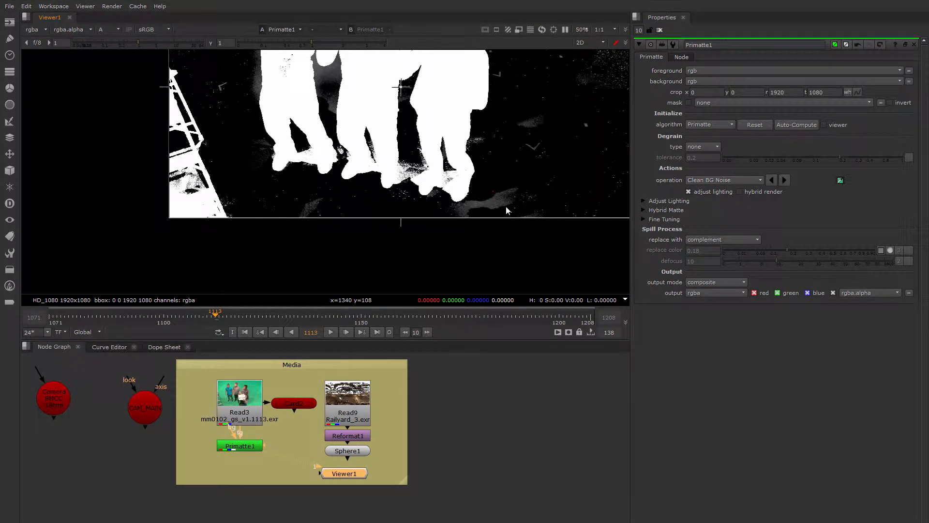
# Clean the background noise beside the blue-shirted man and along the upper part of the frame
pyautogui.moveTo(246, 92); pyautogui.dragTo(327, 165, button='middle')
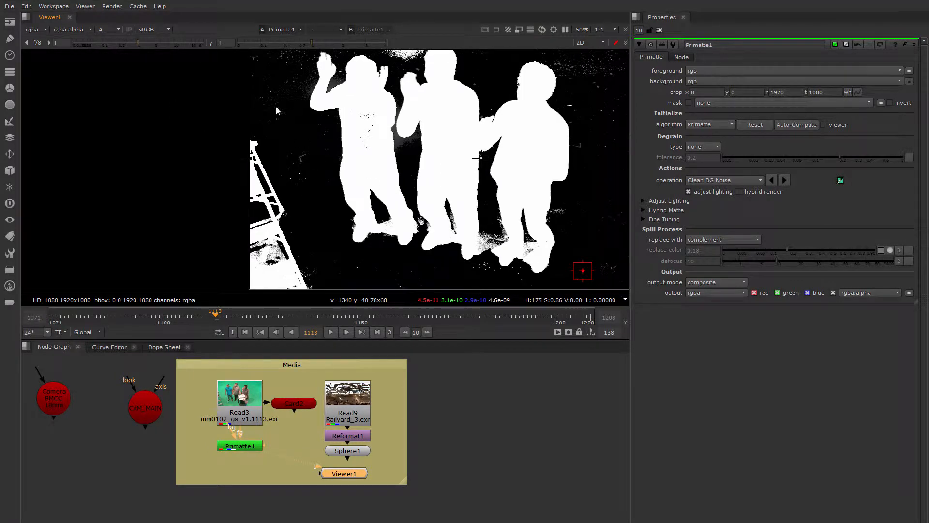
pyautogui.keyDown('ctrl'); pyautogui.keyDown('shift'); pyautogui.moveTo(279, 91); pyautogui.dragTo(283, 101); pyautogui.keyUp('shift'); pyautogui.keyUp('ctrl')
pyautogui.moveTo(285, 132); pyautogui.dragTo(241, 207, button='middle')
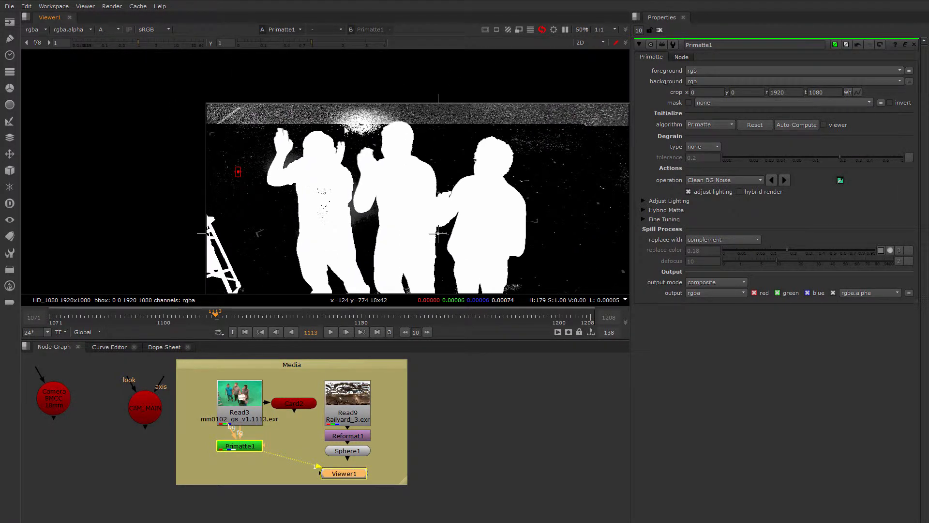
pyautogui.keyDown('ctrl'); pyautogui.keyDown('shift'); pyautogui.moveTo(348, 121); pyautogui.dragTo(356, 130); pyautogui.keyUp('shift'); pyautogui.keyUp('ctrl')
pyautogui.moveTo(356, 130); pyautogui.dragTo(220, 101, button='middle')
# Switch to Clean FG Noise and resample the holes in the blue-shirted man's torso
pyautogui.click(784, 180)
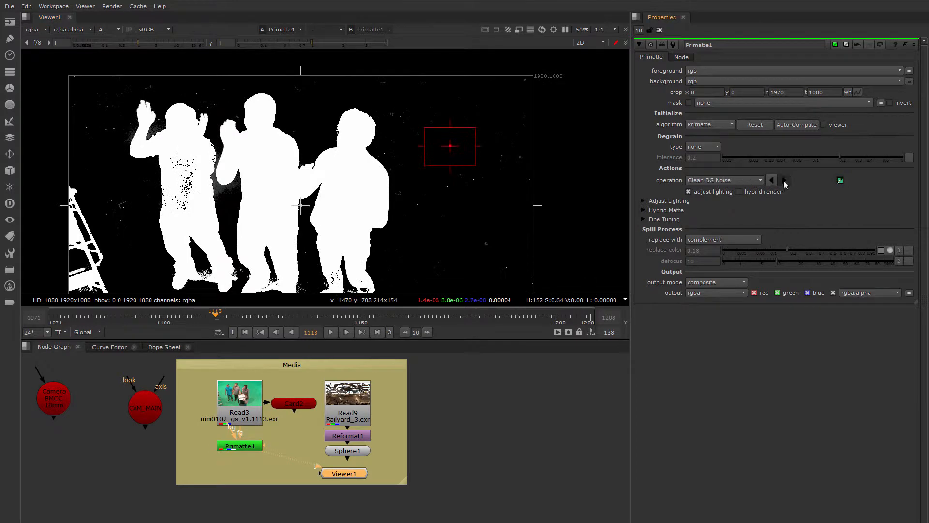
pyautogui.scroll(3, 136, 214)
pyautogui.keyDown('ctrl'); pyautogui.keyDown('shift'); pyautogui.moveTo(134, 210); pyautogui.dragTo(102, 127); pyautogui.keyUp('shift'); pyautogui.keyUp('ctrl')
pyautogui.moveTo(108, 126); pyautogui.dragTo(183, 136, button='middle')
pyautogui.keyDown('ctrl'); pyautogui.keyDown('shift'); pyautogui.moveTo(176, 164); pyautogui.dragTo(209, 193); pyautogui.keyUp('shift'); pyautogui.keyUp('ctrl')
# Return to Clean BG Noise and sample the gray patch between the blue-shirted man's raised arm and head
pyautogui.click(748, 180)
pyautogui.click(743, 172)
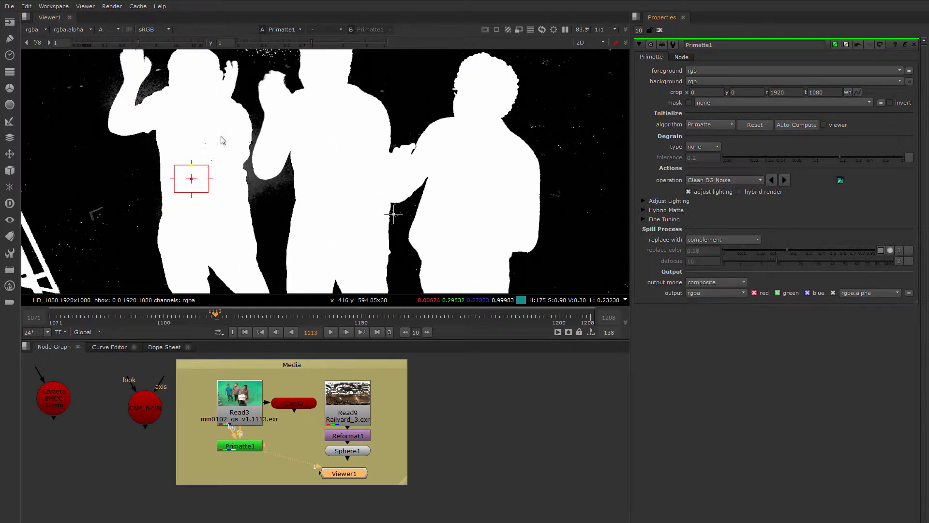
pyautogui.keyDown('ctrl'); pyautogui.keyDown('shift'); pyautogui.click(252, 180); pyautogui.keyUp('shift'); pyautogui.keyUp('ctrl')
pyautogui.scroll(4, 149, 96)
pyautogui.moveTo(149, 96); pyautogui.dragTo(214, 138, button='middle')
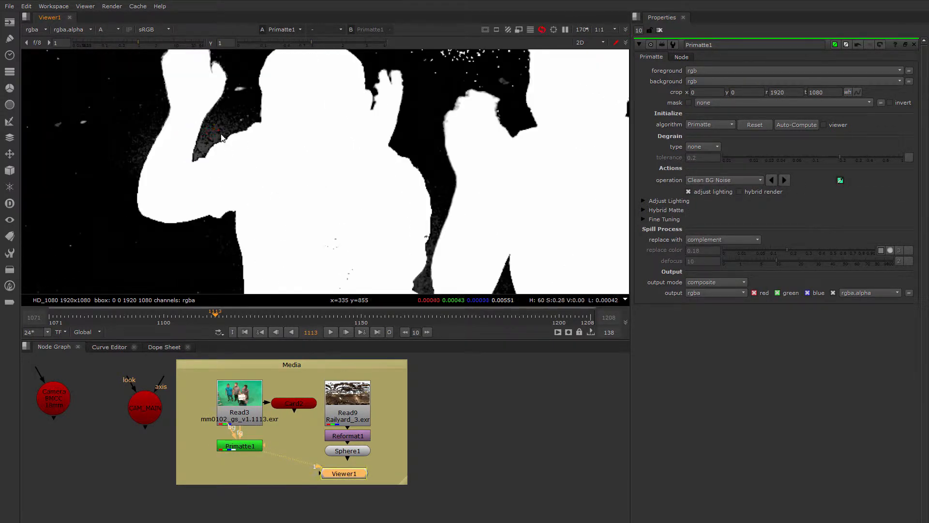
pyautogui.keyDown('ctrl'); pyautogui.keyDown('shift'); pyautogui.moveTo(214, 138); pyautogui.dragTo(226, 147); pyautogui.keyUp('shift'); pyautogui.keyUp('ctrl')
# With Clean BG Noise, sample the speckled bright spot above and between the two men with raised hands
pyautogui.moveTo(358, 228); pyautogui.dragTo(333, 119, button='middle')
pyautogui.scroll(-6, 332, 120)
pyautogui.moveTo(308, 229); pyautogui.dragTo(311, 196, button='middle')
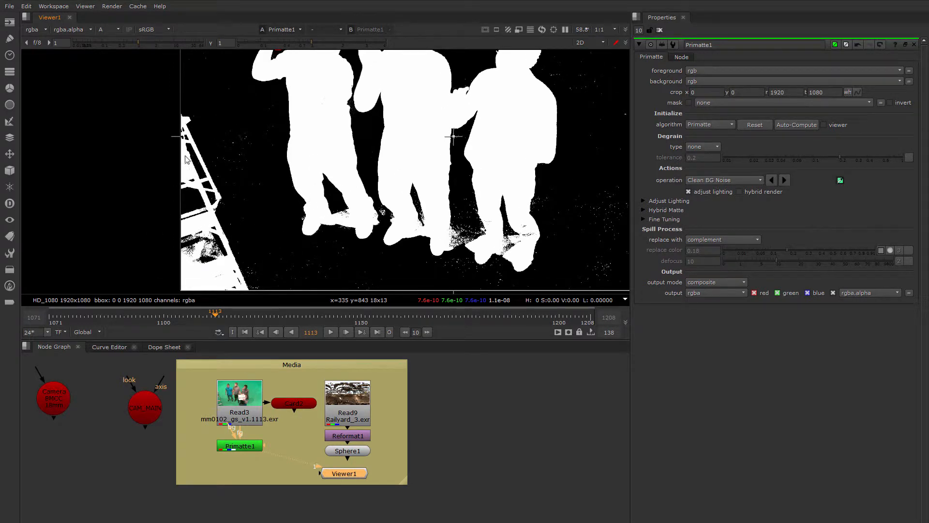
pyautogui.scroll(-2, 194, 171)
pyautogui.moveTo(272, 169); pyautogui.dragTo(232, 211, button='middle')
pyautogui.scroll(4, 274, 107)
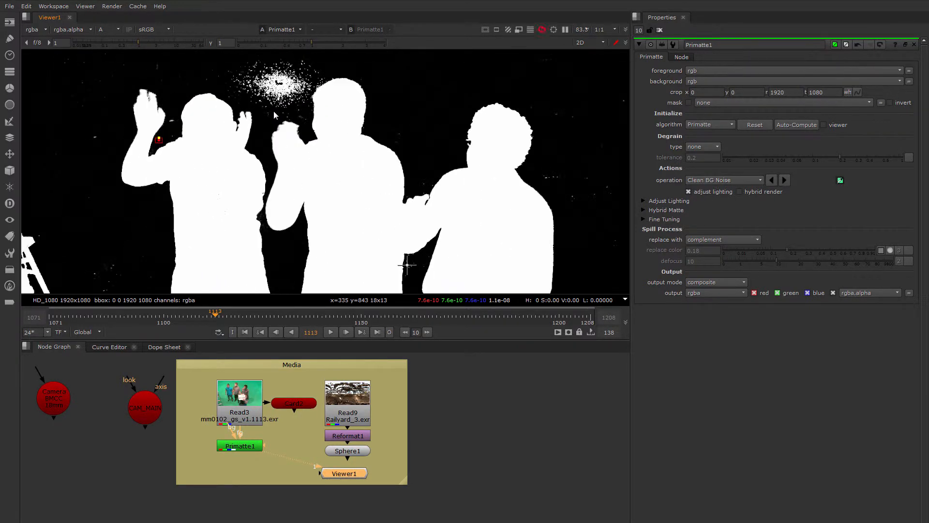
pyautogui.moveTo(273, 107); pyautogui.dragTo(267, 132, button='middle')
pyautogui.keyDown('ctrl'); pyautogui.keyDown('shift'); pyautogui.click(274, 118); pyautogui.keyUp('shift'); pyautogui.keyUp('ctrl')
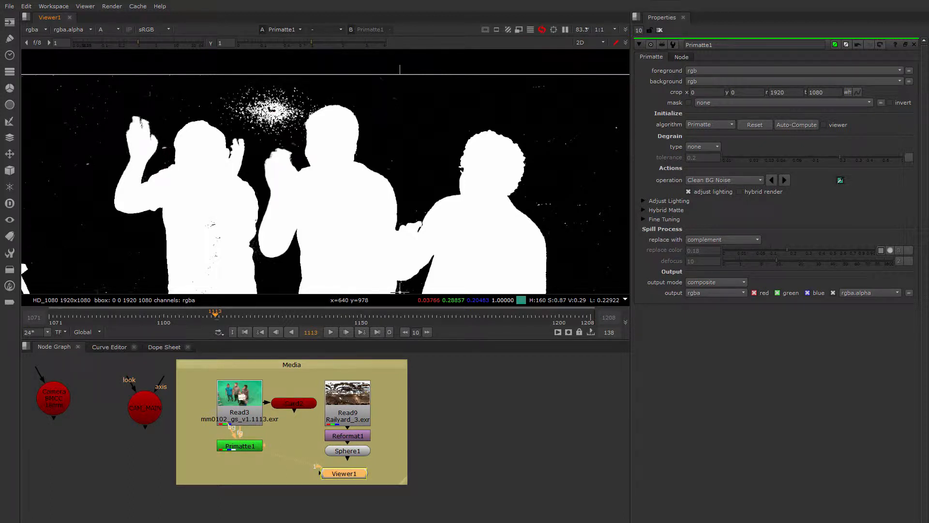
pyautogui.scroll(-2, 265, 138)
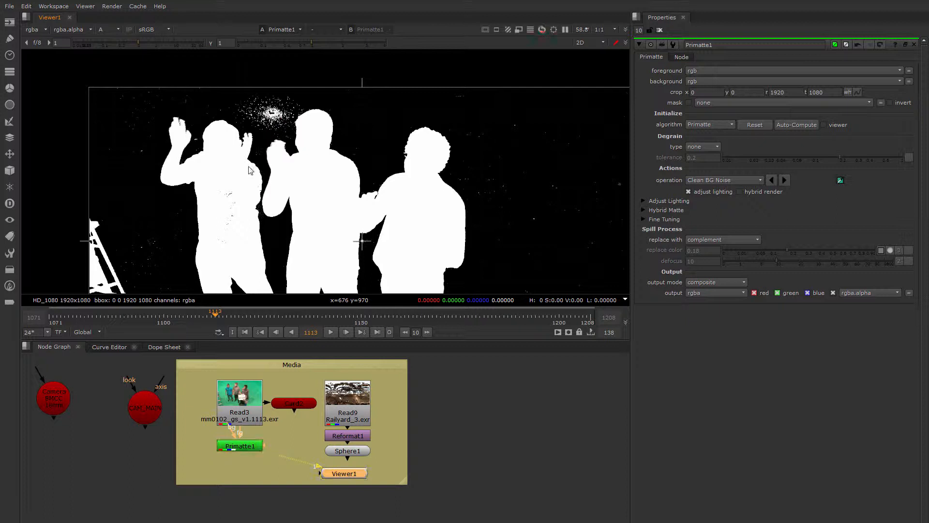
# Insert a Roto node between Read3 and Primatte1 and view its output in full color
pyautogui.scroll(-2, 384, 187)
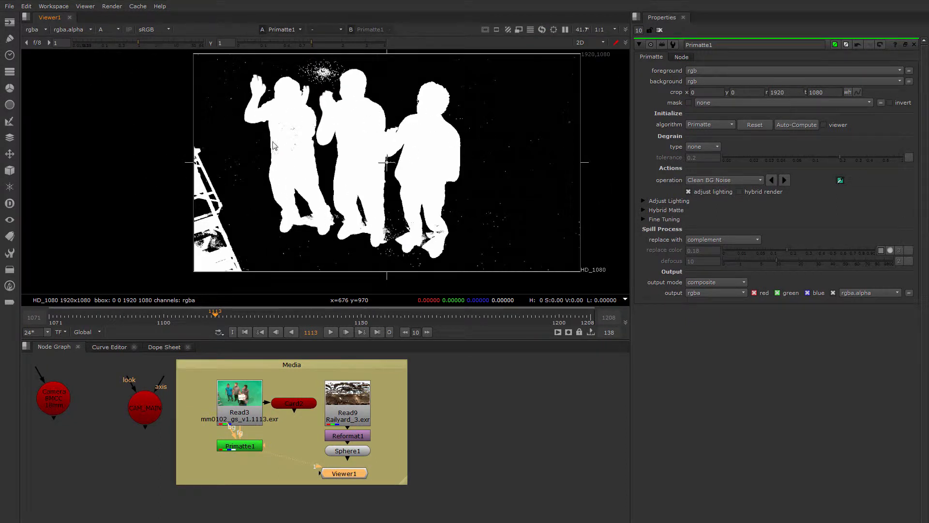
pyautogui.moveTo(245, 447); pyautogui.dragTo(247, 474)
pyautogui.click(245, 420)
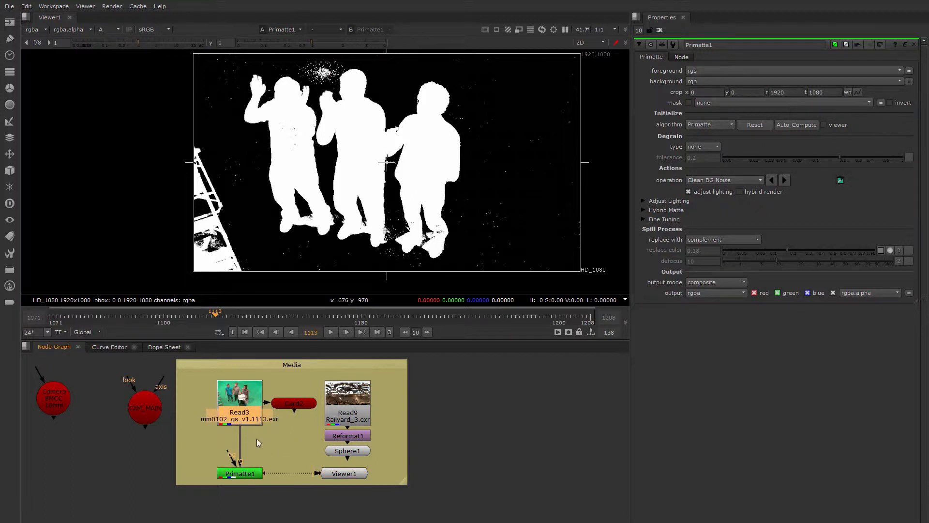
pyautogui.press('o')
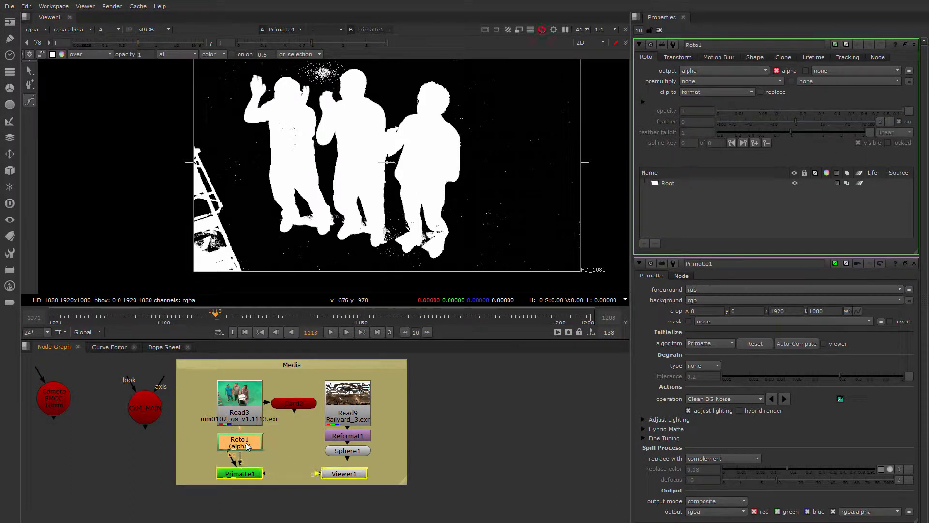
pyautogui.press('1')
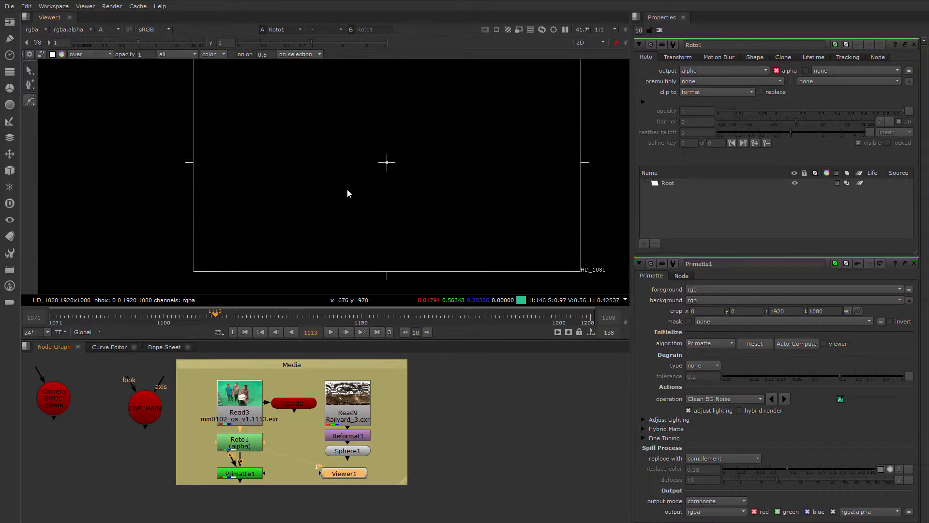
pyautogui.moveTo(346, 201); pyautogui.dragTo(270, 212, button='middle')
pyautogui.press('a')
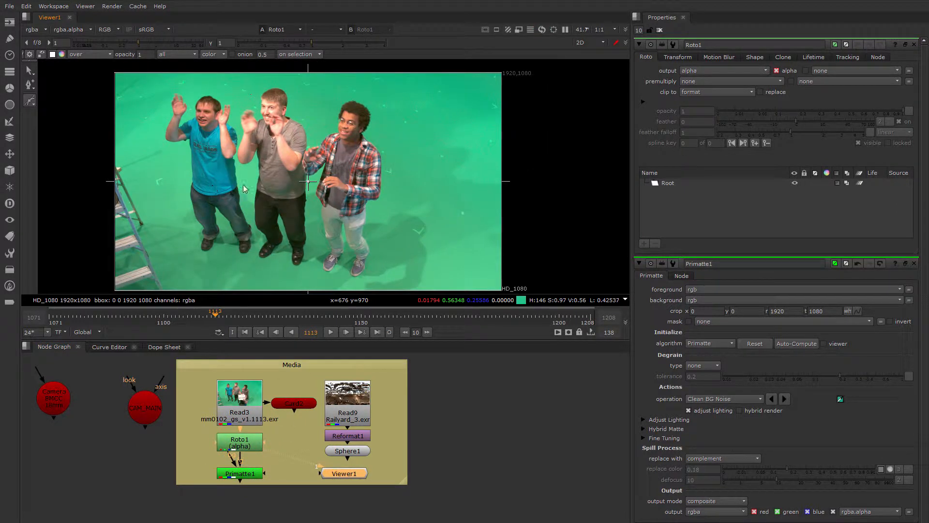
# Draw a closed Bezier garbage matte loosely around the three men, excluding the ladder
pyautogui.rightClick(30, 100)
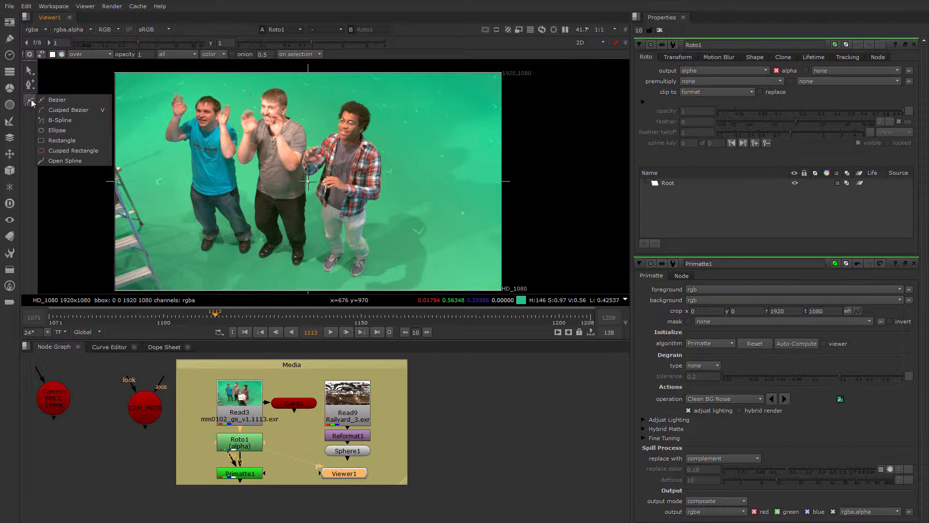
pyautogui.click(57, 102)
pyautogui.click(184, 275)
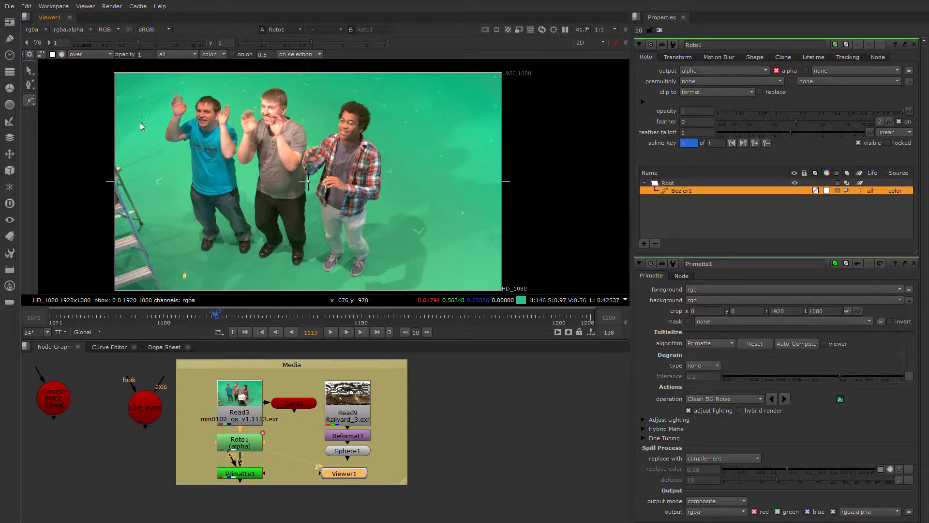
pyautogui.click(137, 117)
pyautogui.click(185, 84)
pyautogui.click(304, 82)
pyautogui.click(384, 99)
pyautogui.click(395, 266)
pyautogui.click(326, 279)
pyautogui.click(184, 276)
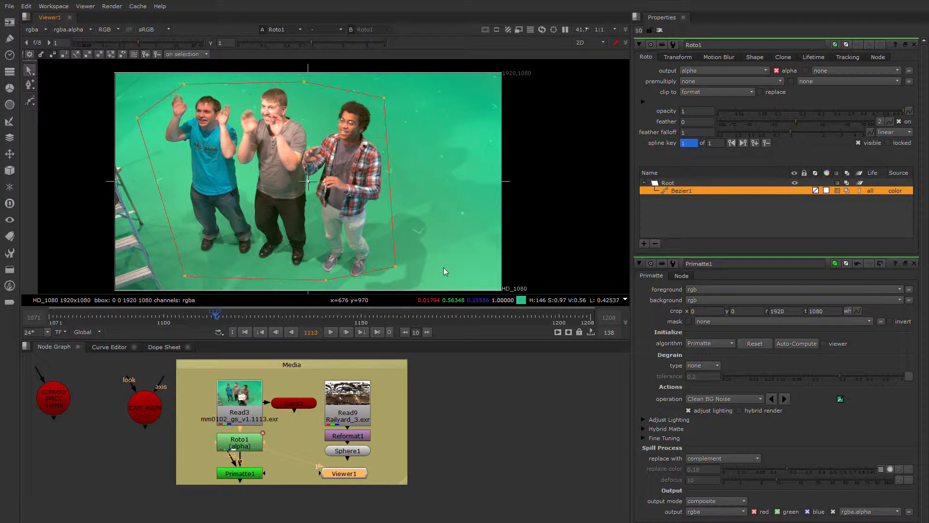
# Reposition the Bezier's upper, side and lower corner points to refine the outline around the men
pyautogui.moveTo(395, 267); pyautogui.dragTo(391, 277)
pyautogui.moveTo(384, 99); pyautogui.dragTo(394, 110)
pyautogui.moveTo(304, 82); pyautogui.dragTo(310, 81)
pyautogui.moveTo(184, 84); pyautogui.dragTo(189, 76)
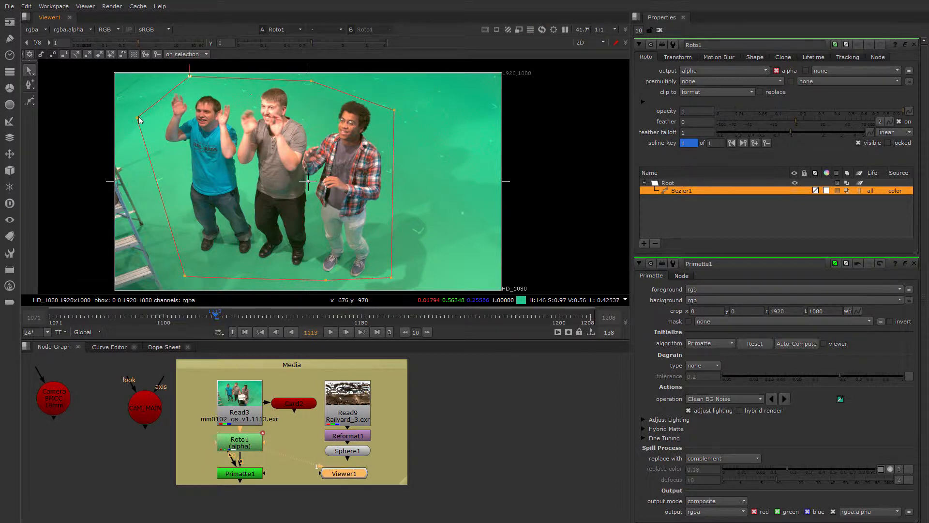
pyautogui.moveTo(138, 117); pyautogui.dragTo(146, 117)
# View Primatte1, set its mask to rgba.alpha, and close all open node properties
pyautogui.doubleClick(239, 473)
pyautogui.press('1')
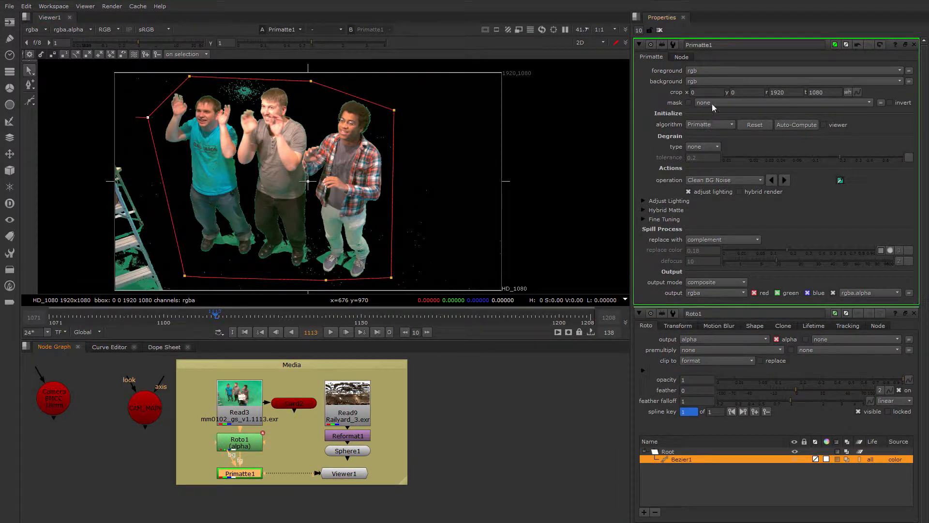
pyautogui.click(704, 104)
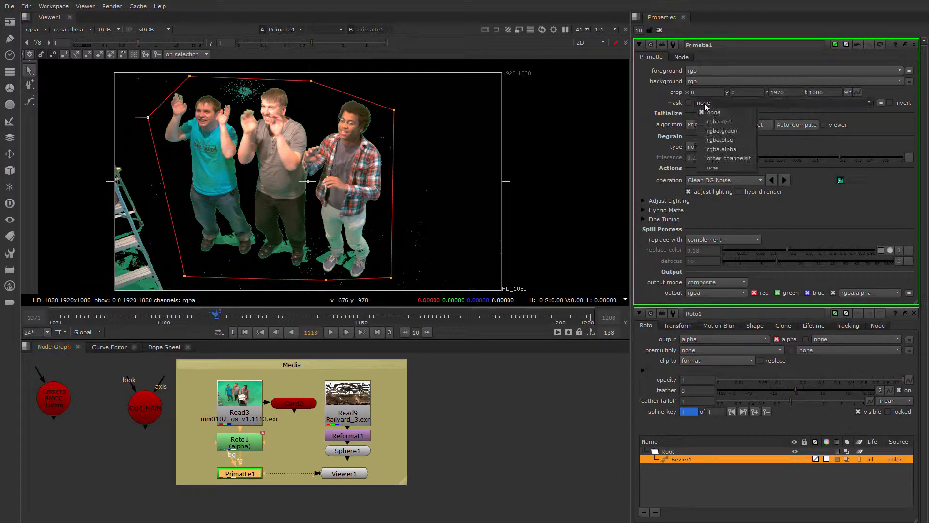
pyautogui.click(717, 152)
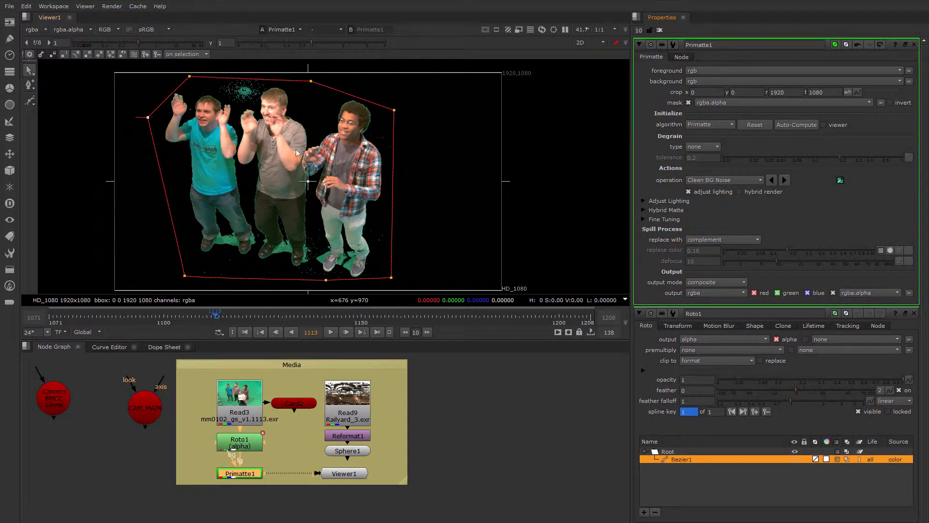
pyautogui.click(659, 30)
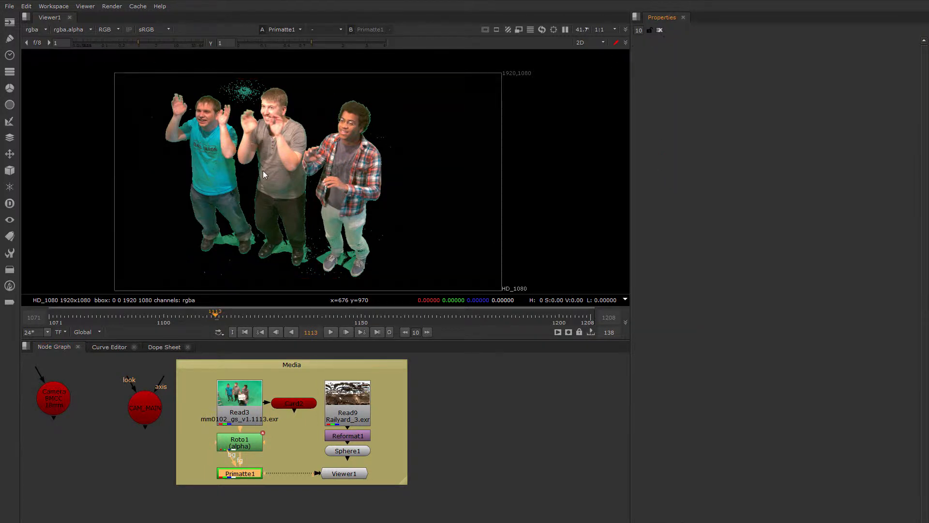
# Add an Erode (fast) node directly after Primatte1 and space it slightly below
pyautogui.scroll(2, 298, 170)
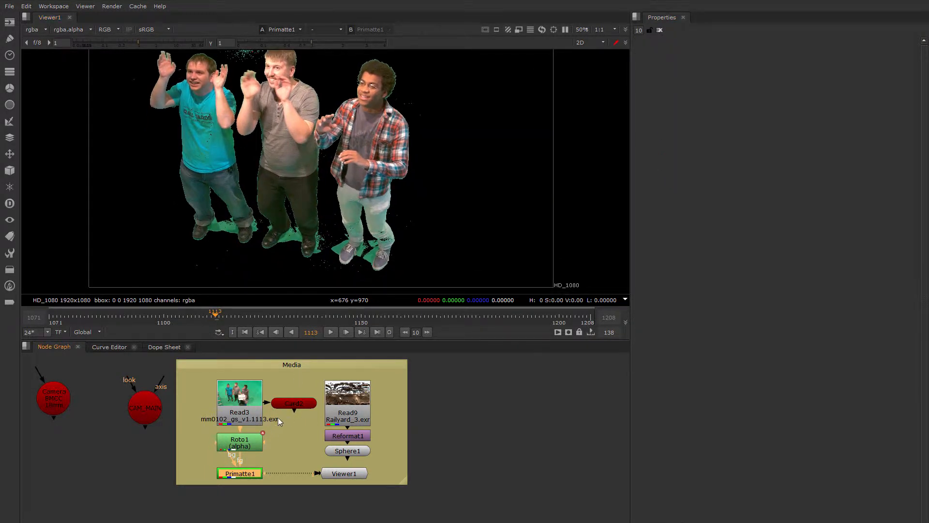
pyautogui.moveTo(246, 473); pyautogui.dragTo(259, 440, button='middle')
pyautogui.press('Tab')
pyautogui.write('er')
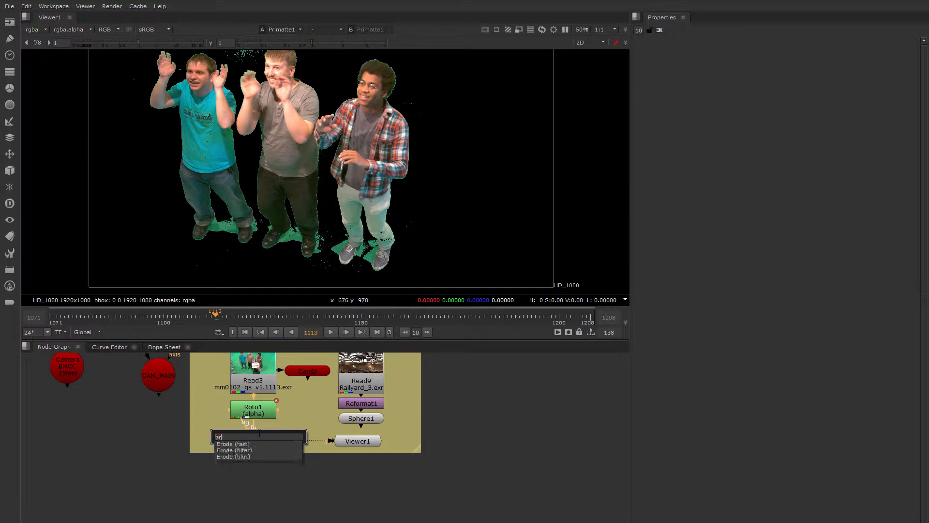
pyautogui.press('Return')
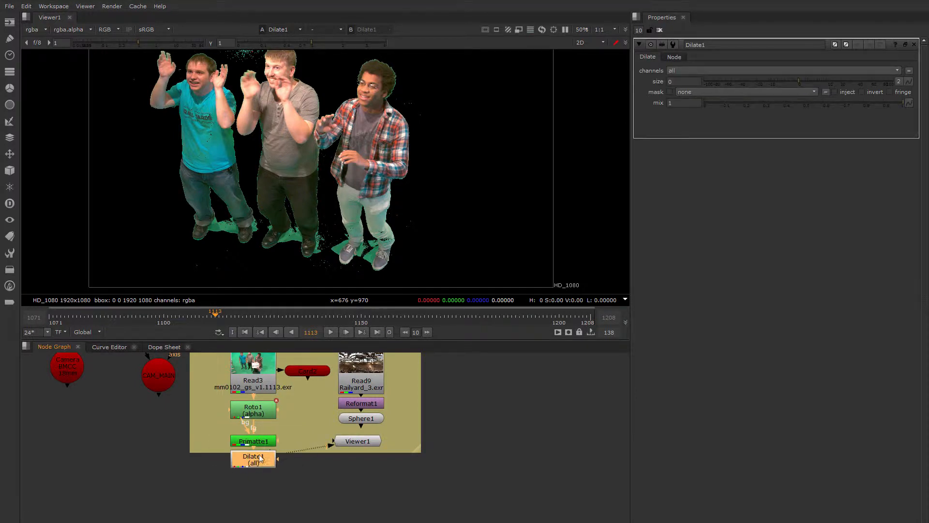
pyautogui.moveTo(260, 457); pyautogui.dragTo(259, 468)
# Show the matte overlay in the viewer and limit the erode node to the alpha channel
pyautogui.moveTo(335, 202); pyautogui.dragTo(311, 210, button='middle')
pyautogui.press('m')
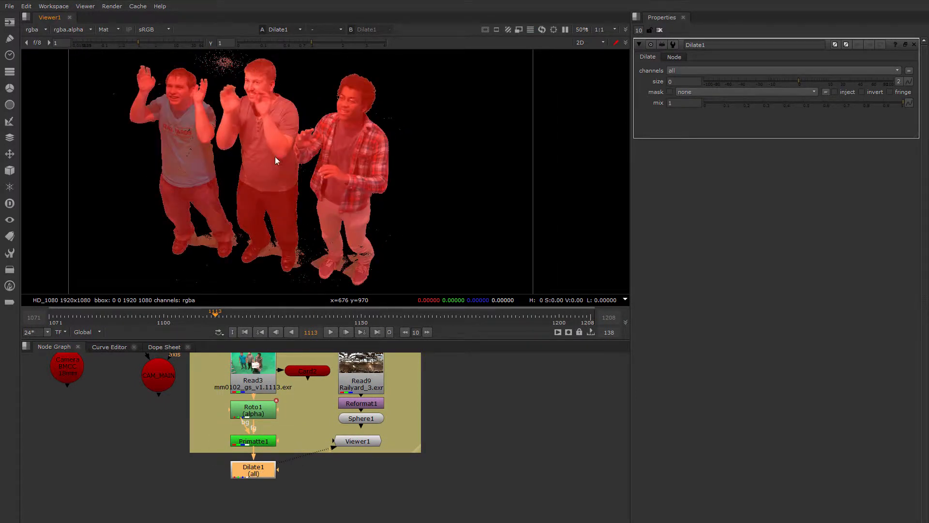
pyautogui.click(690, 71)
pyautogui.click(695, 117)
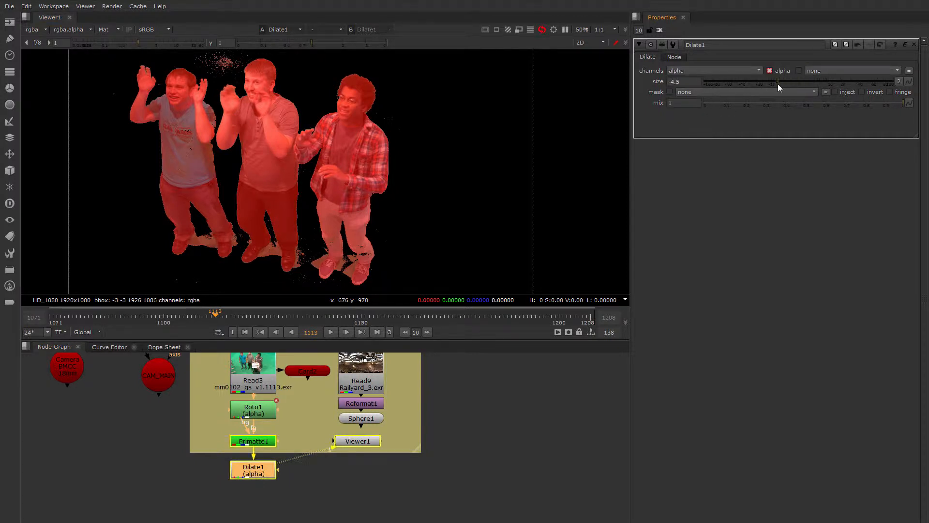
# Set the erode node's size to -4 while checking the matte edges around the men
pyautogui.moveTo(777, 83)
pyautogui.mouseDown()
pyautogui.moveTo(768, 83)
pyautogui.moveTo(824, 81)
pyautogui.moveTo(783, 82)
pyautogui.mouseUp()
pyautogui.scroll(4, 296, 128)
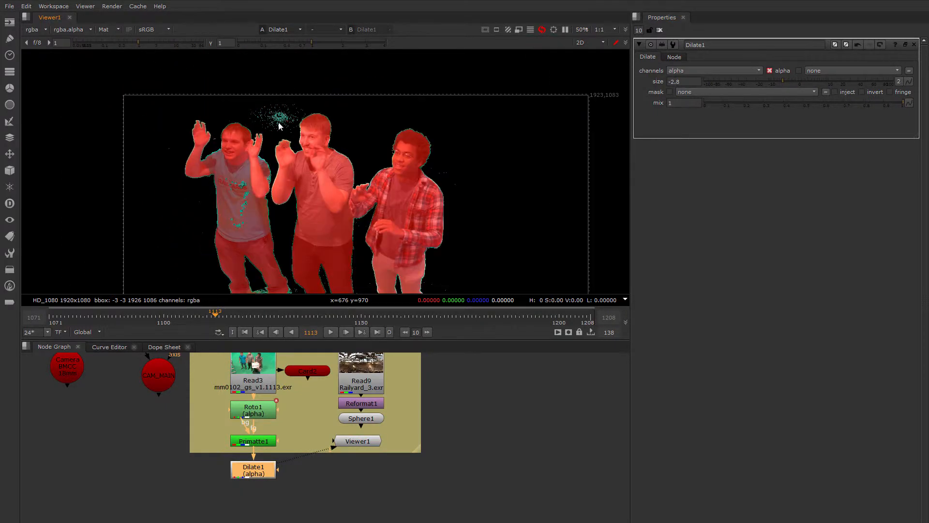
pyautogui.moveTo(319, 167); pyautogui.dragTo(282, 102, button='middle')
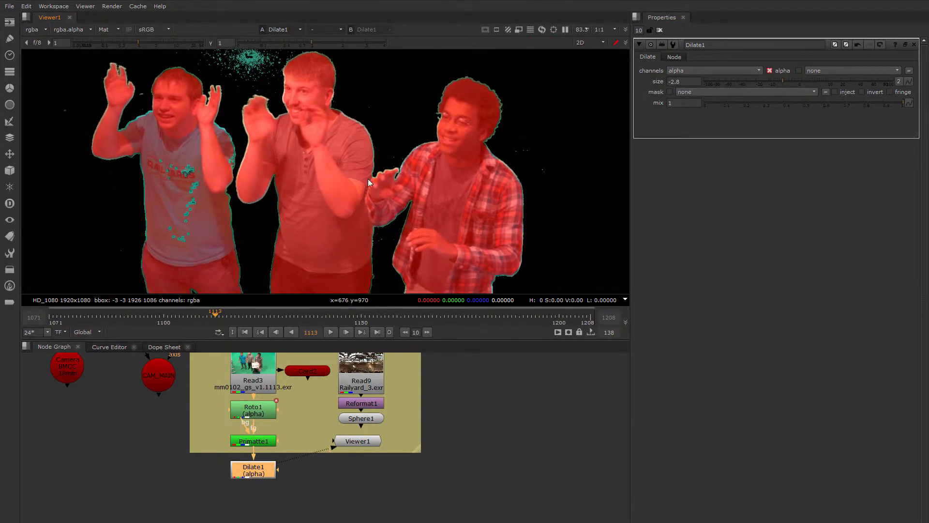
pyautogui.moveTo(367, 183); pyautogui.dragTo(370, 140, button='middle')
pyautogui.click(779, 80)
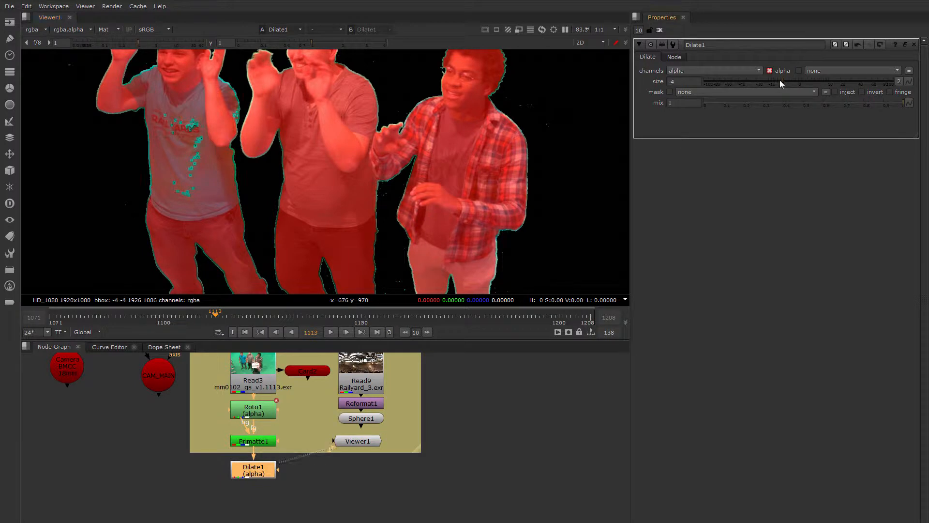
pyautogui.moveTo(306, 168); pyautogui.dragTo(300, 135, button='middle')
pyautogui.scroll(-1, 301, 134)
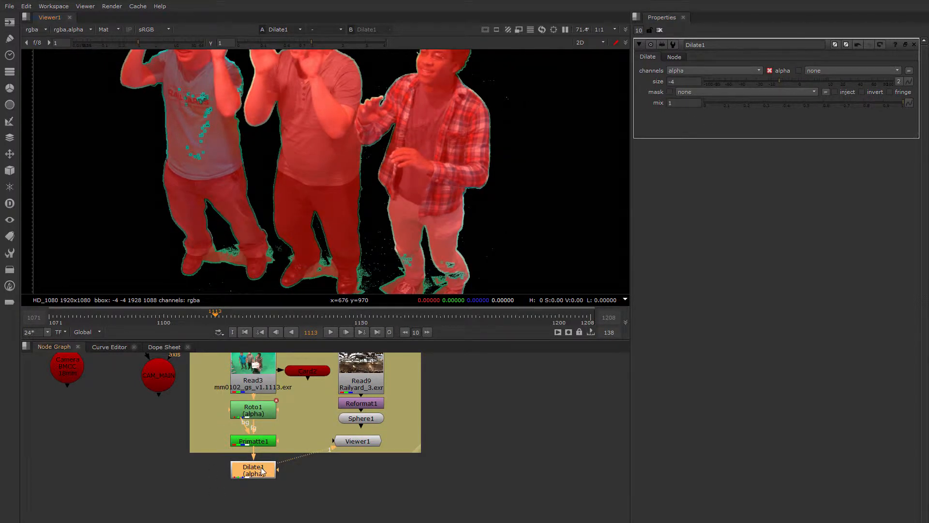
# Paste a copy of the erode node after Dilate1, set its size to 16, and inspect the matte around the men
pyautogui.hotkey('ctrl', 'v')
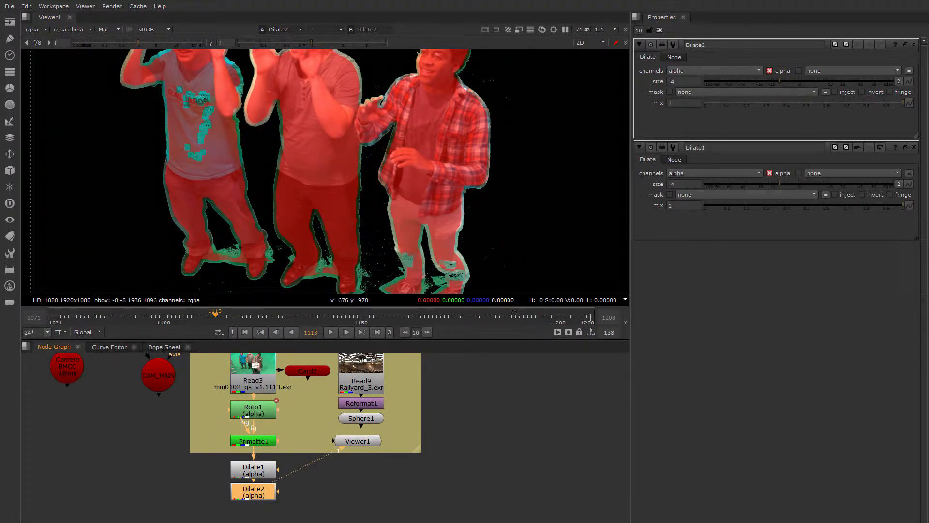
pyautogui.moveTo(776, 79); pyautogui.dragTo(836, 80)
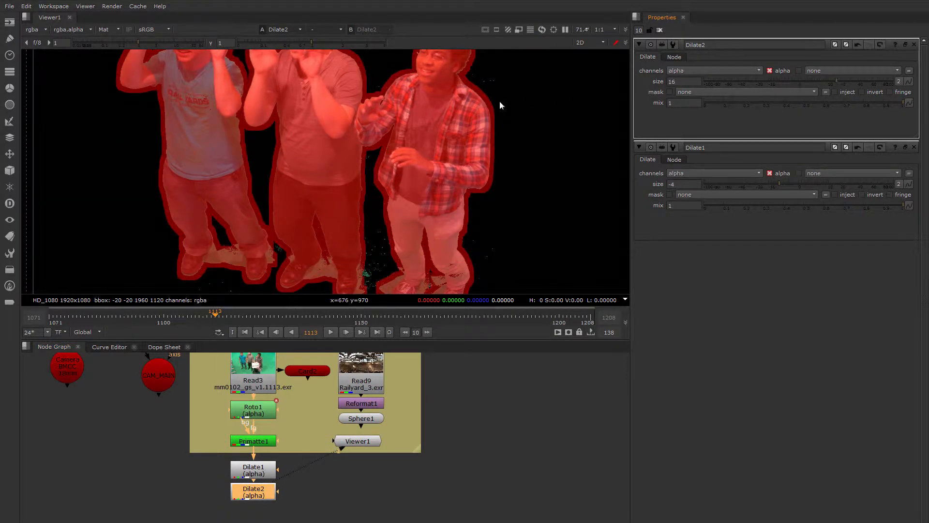
pyautogui.scroll(-3, 500, 105)
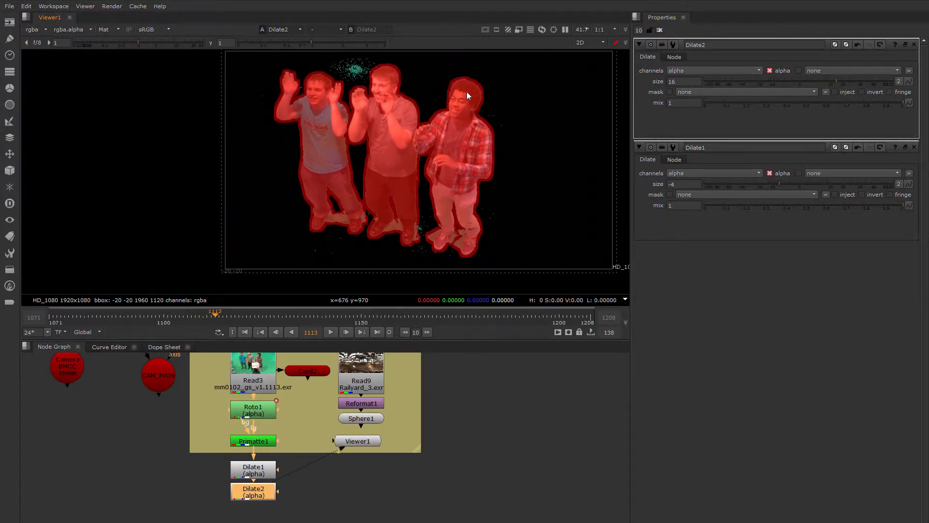
pyautogui.scroll(3, 467, 93)
pyautogui.scroll(-3, 357, 126)
pyautogui.scroll(1, 356, 126)
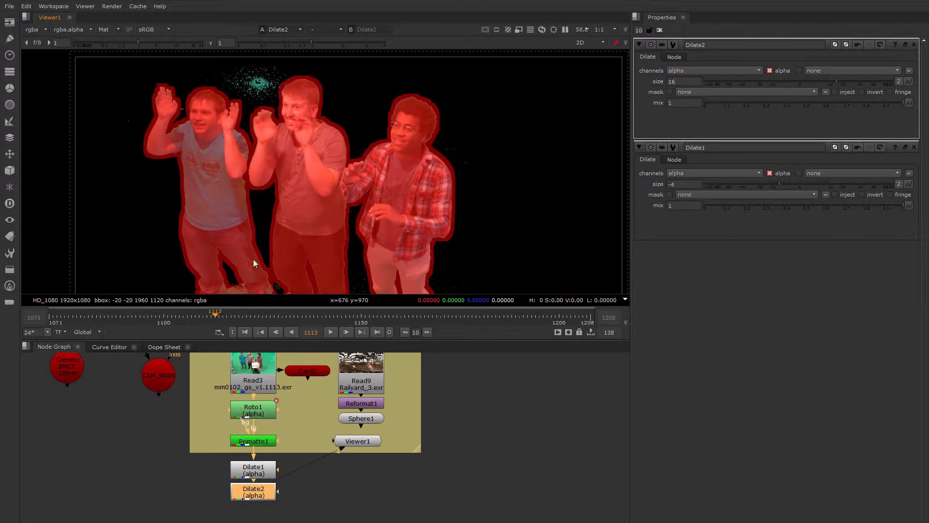
pyautogui.scroll(-2, 314, 186)
# Add a CameraTracker node after Dilate2
pyautogui.moveTo(205, 453); pyautogui.dragTo(261, 489)
pyautogui.moveTo(302, 474); pyautogui.dragTo(299, 420, button='middle')
pyautogui.click(247, 405)
pyautogui.press('Tab')
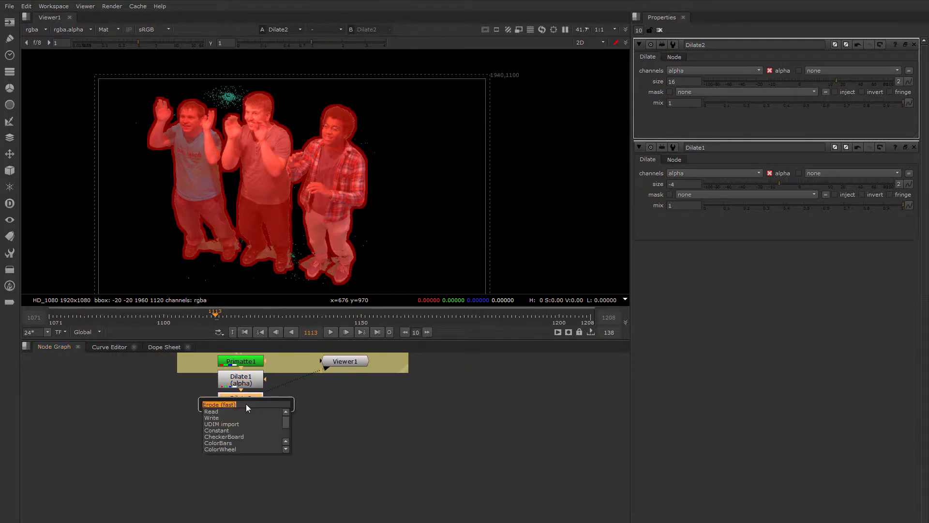
pyautogui.write('cam')
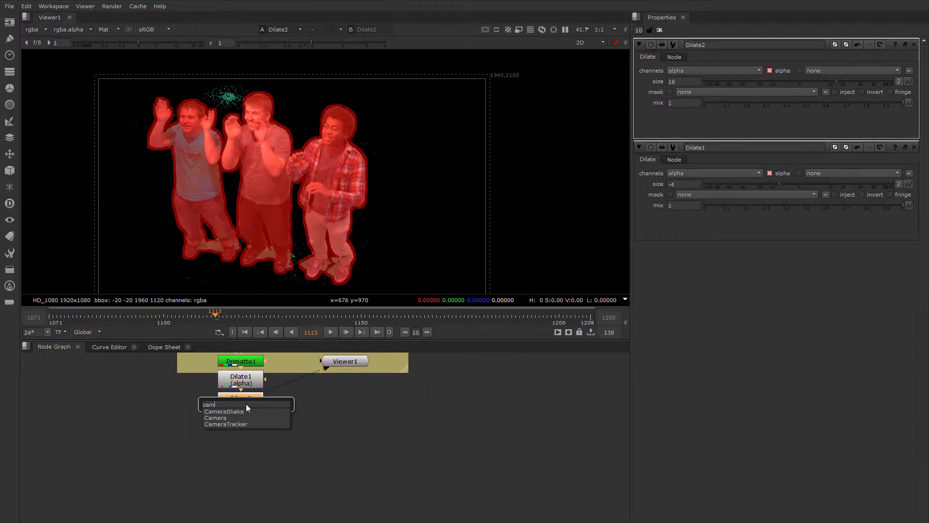
pyautogui.press('Down')
pyautogui.press('Down')
pyautogui.press('Down')
pyautogui.press('Return')
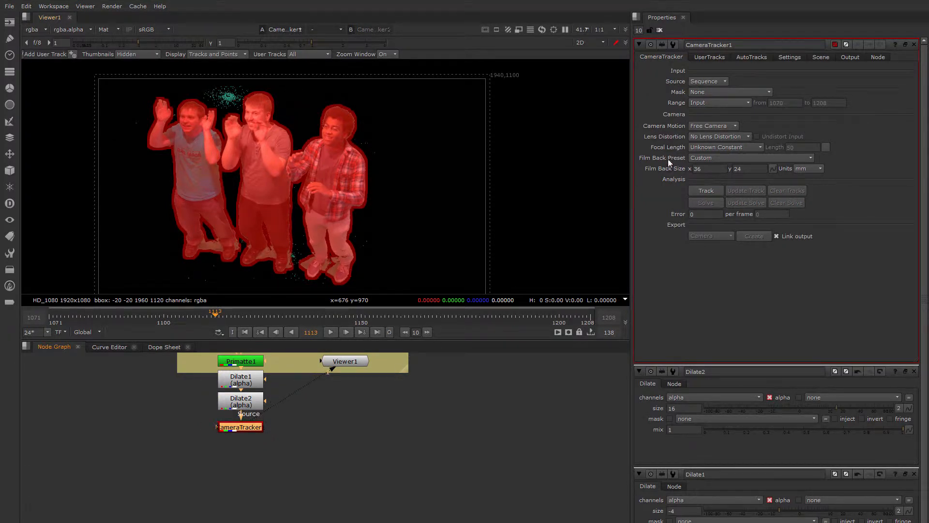
# Set the camera motion to Rotation Only and the focal length to Approximate Constant with a length of 18
pyautogui.click(695, 126)
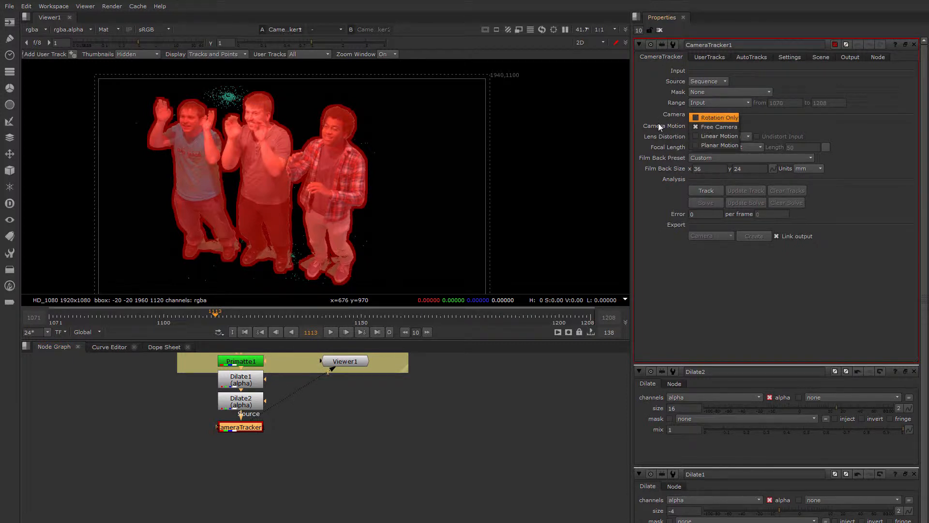
pyautogui.click(701, 118)
pyautogui.click(701, 147)
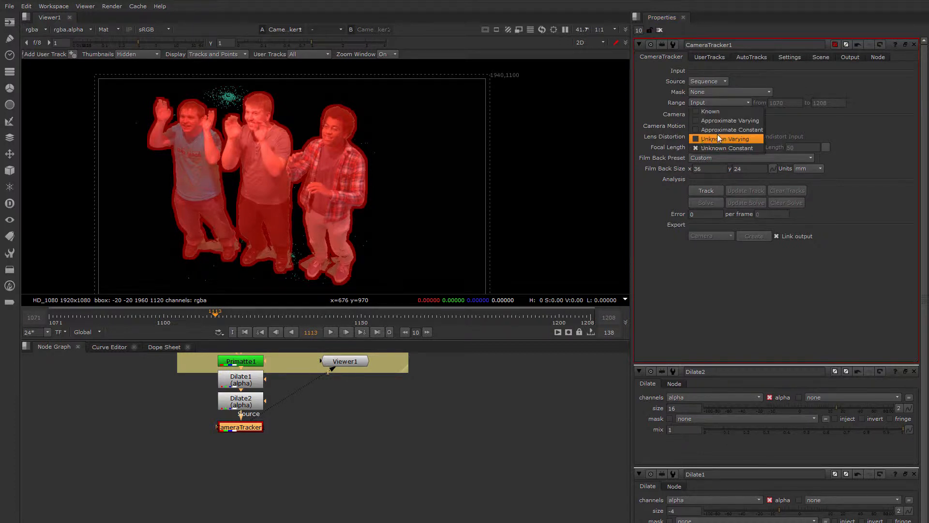
pyautogui.click(728, 130)
pyautogui.click(803, 147)
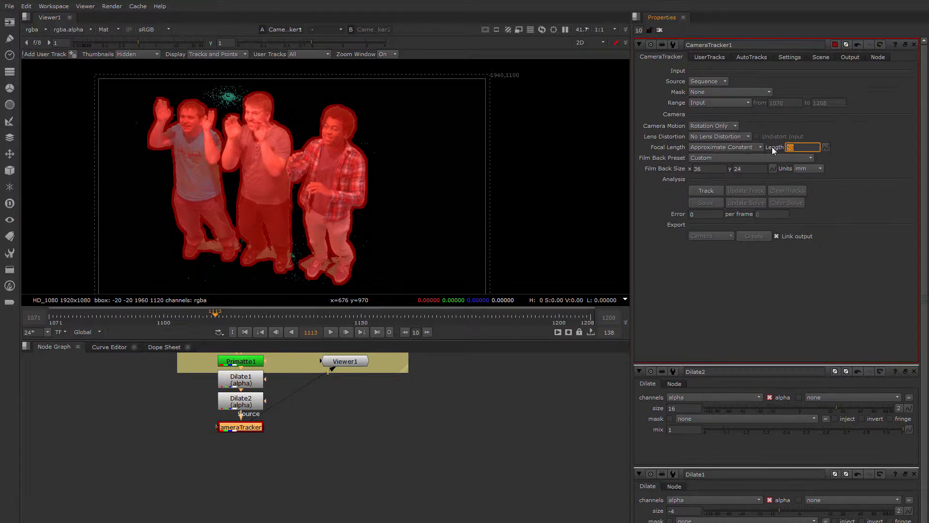
pyautogui.write('18')
pyautogui.press('Return')
# Choose the Black Magic Cinema Camera 2k film back preset for the camera tracker
pyautogui.click(707, 158)
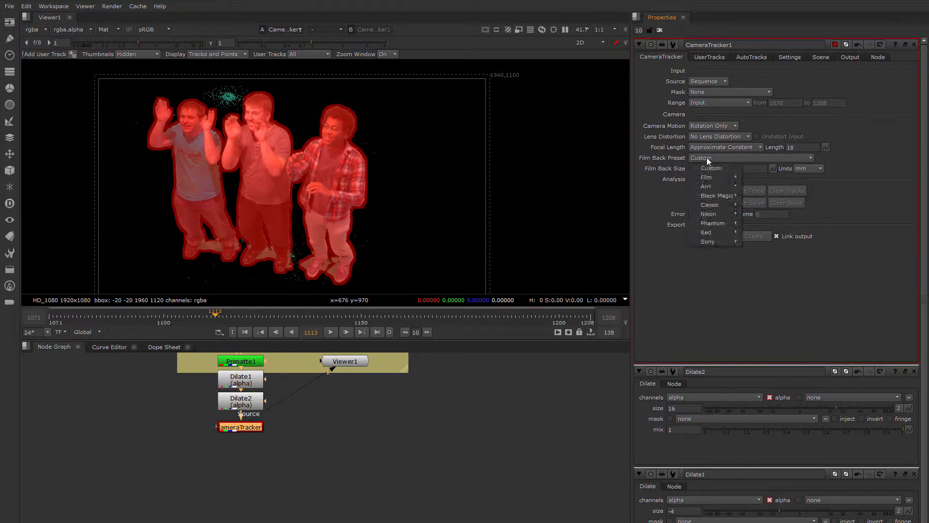
pyautogui.moveTo(726, 196)
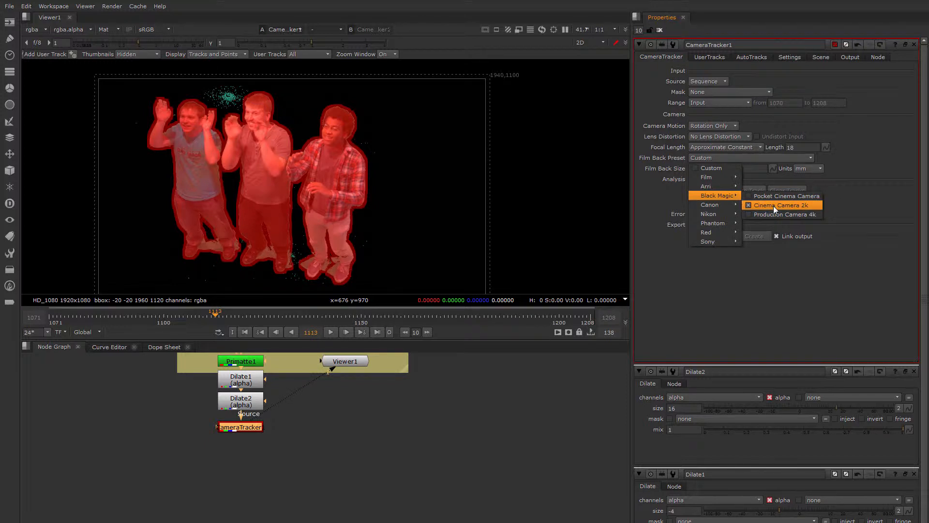
pyautogui.click(756, 205)
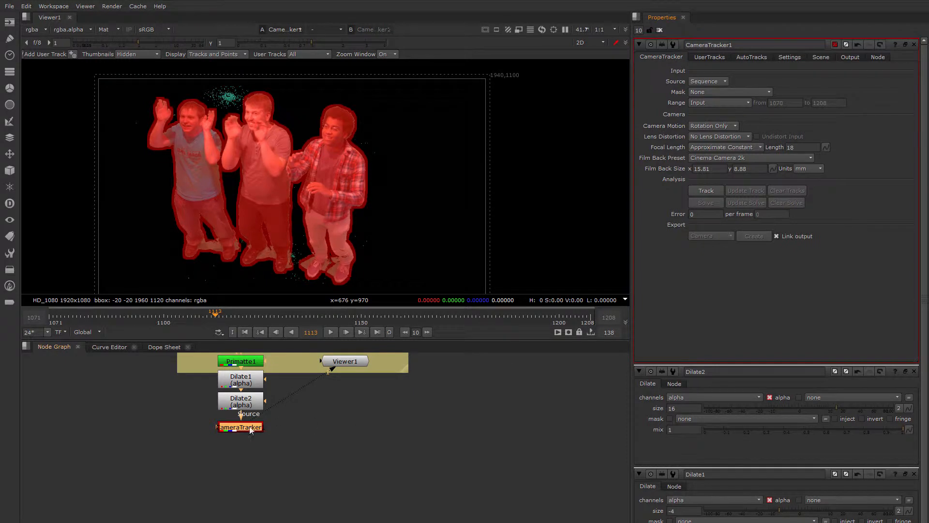
pyautogui.scroll(4, 242, 429)
pyautogui.moveTo(243, 429); pyautogui.dragTo(261, 423, button='middle')
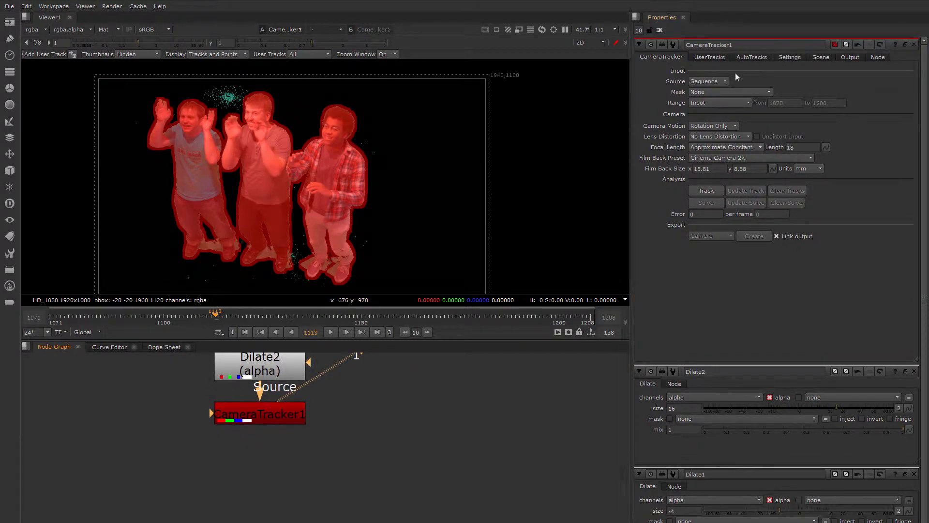
pyautogui.click(788, 57)
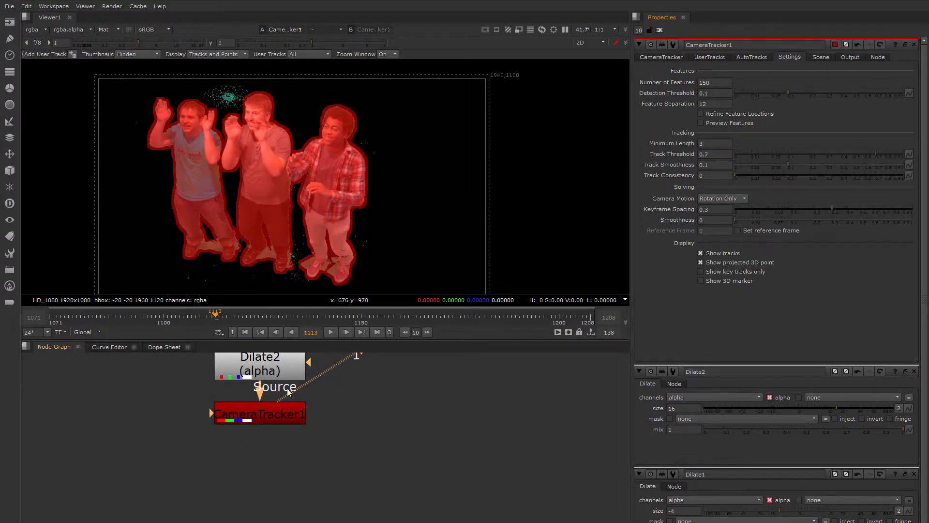
# Set the Primatte1 node's output mode to not premultiplied, keeping complement as its spill replacement
pyautogui.scroll(-3, 393, 462)
pyautogui.moveTo(430, 422); pyautogui.dragTo(350, 432, button='middle')
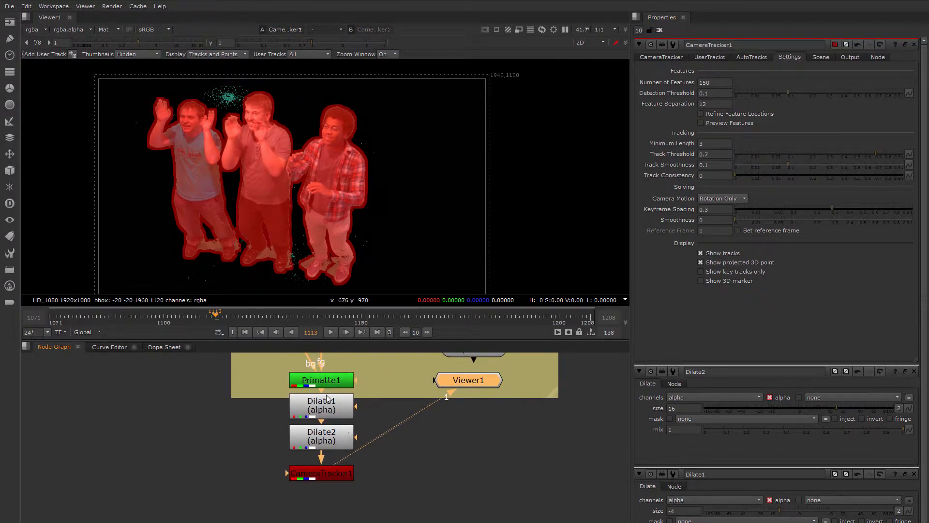
pyautogui.moveTo(334, 385); pyautogui.dragTo(275, 406, button='middle')
pyautogui.doubleClick(274, 392)
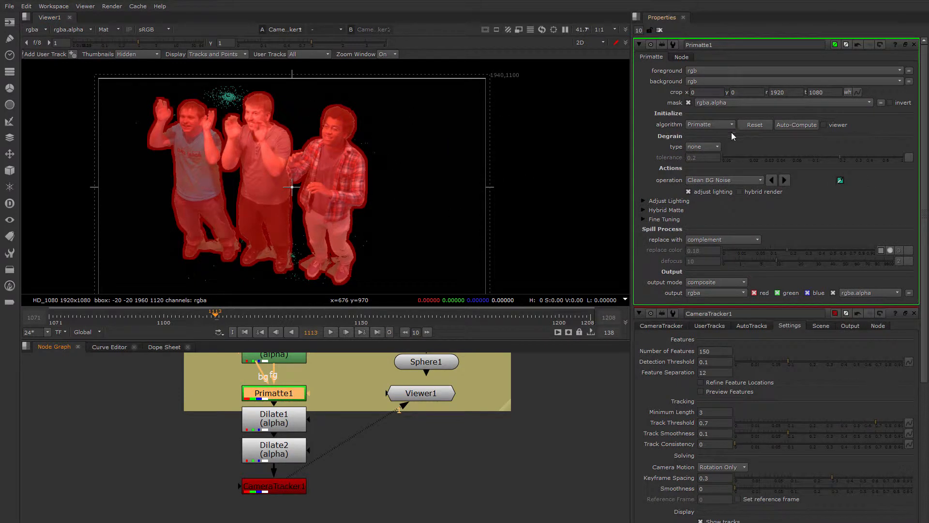
pyautogui.click(712, 239)
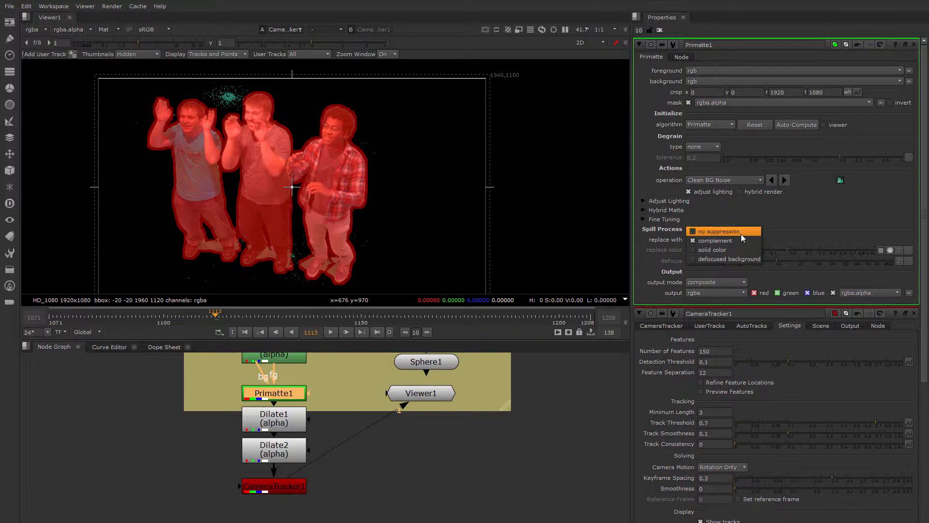
pyautogui.click(691, 205)
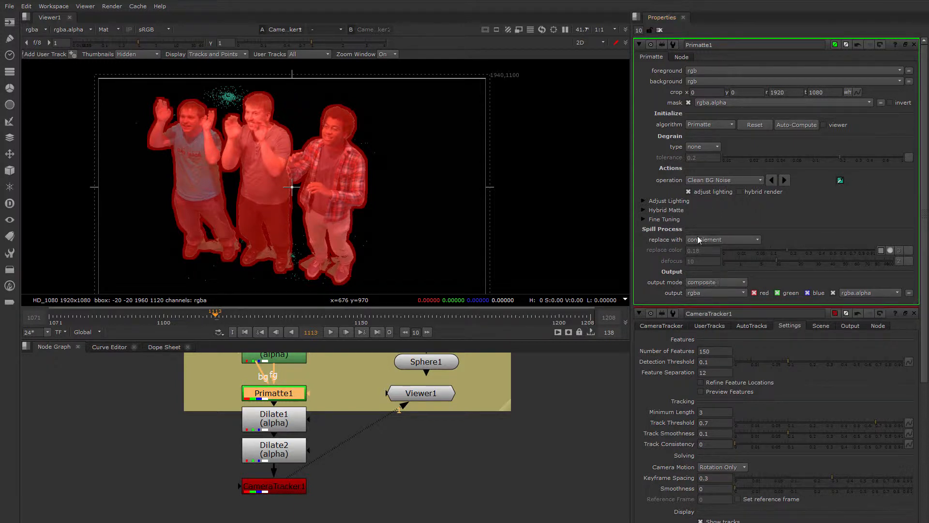
pyautogui.click(693, 283)
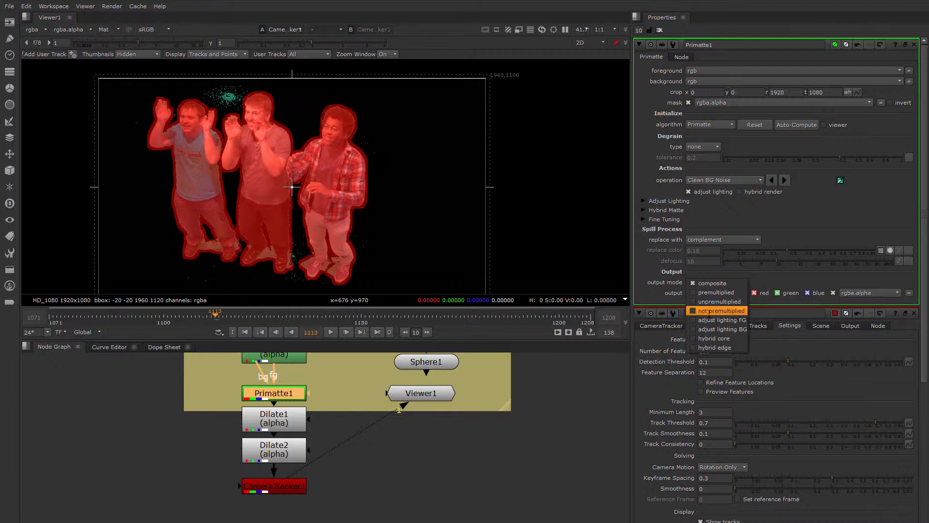
pyautogui.click(700, 311)
pyautogui.moveTo(339, 200); pyautogui.dragTo(407, 179, button='middle')
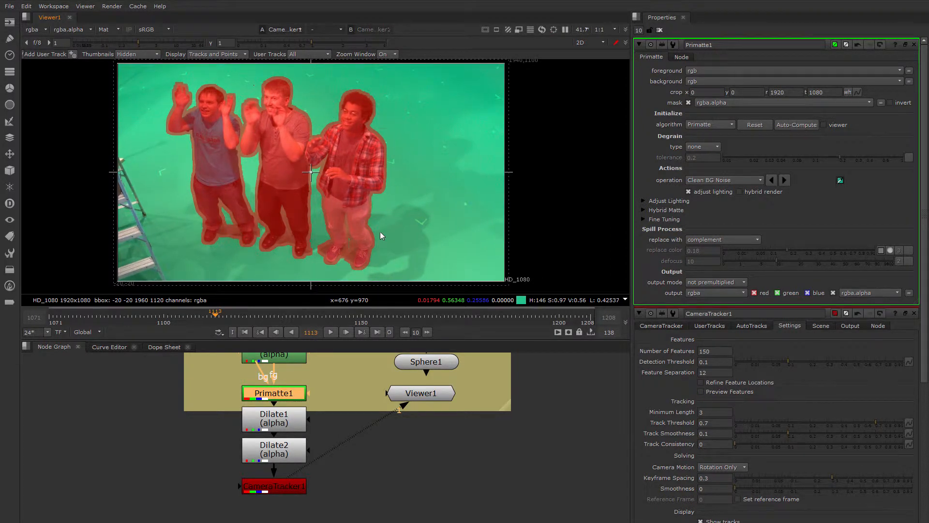
# Turn on Preview Features and Refine Feature Locations for CameraTracker1 and inspect the feature points over the green screen
pyautogui.moveTo(350, 429); pyautogui.dragTo(357, 379, button='middle')
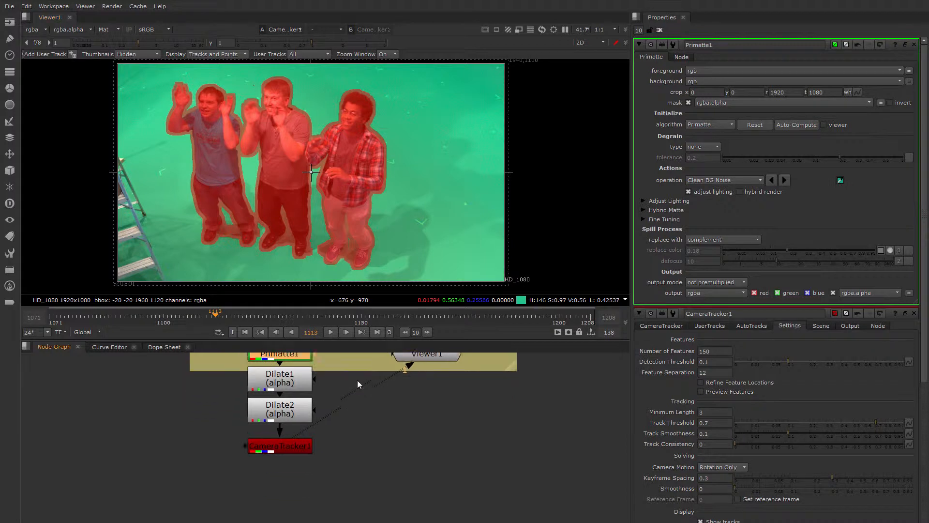
pyautogui.doubleClick(298, 435)
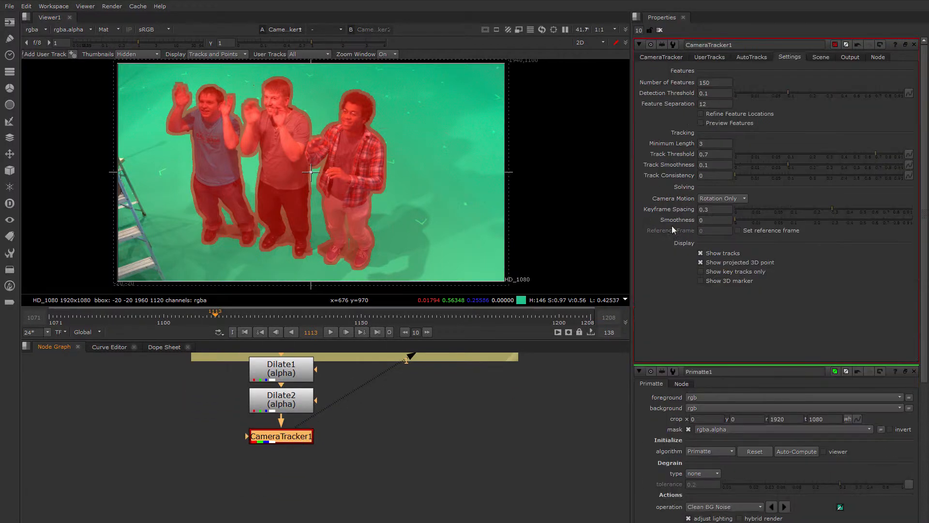
pyautogui.click(701, 123)
pyautogui.click(700, 113)
pyautogui.scroll(3, 440, 157)
pyautogui.scroll(1, 439, 148)
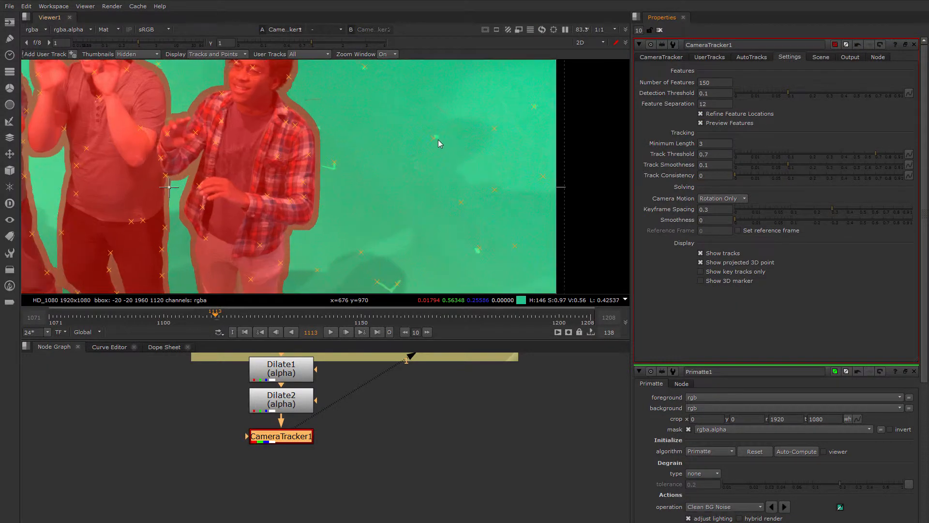
pyautogui.scroll(-3, 458, 204)
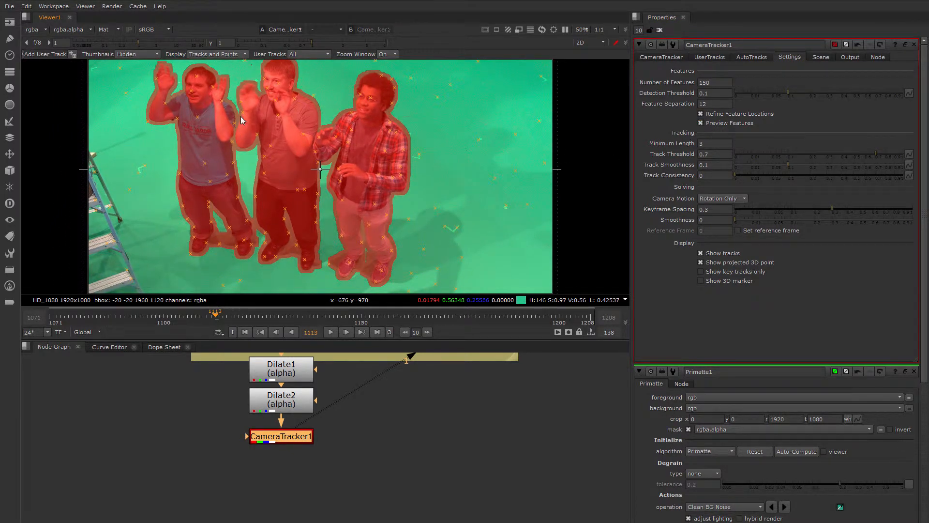
pyautogui.moveTo(352, 168); pyautogui.dragTo(375, 185, button='middle')
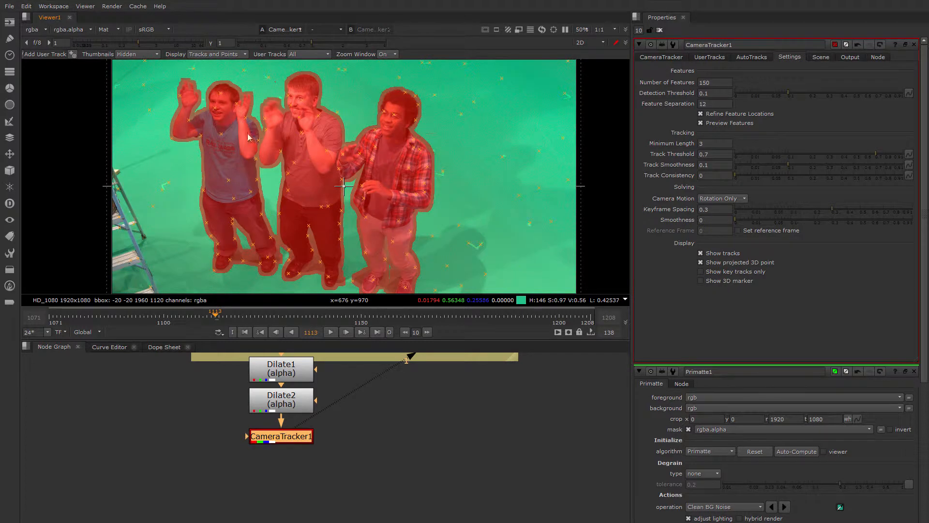
# Set the camera tracker's mask to Source Alpha and check the feature points around the three men
pyautogui.click(659, 58)
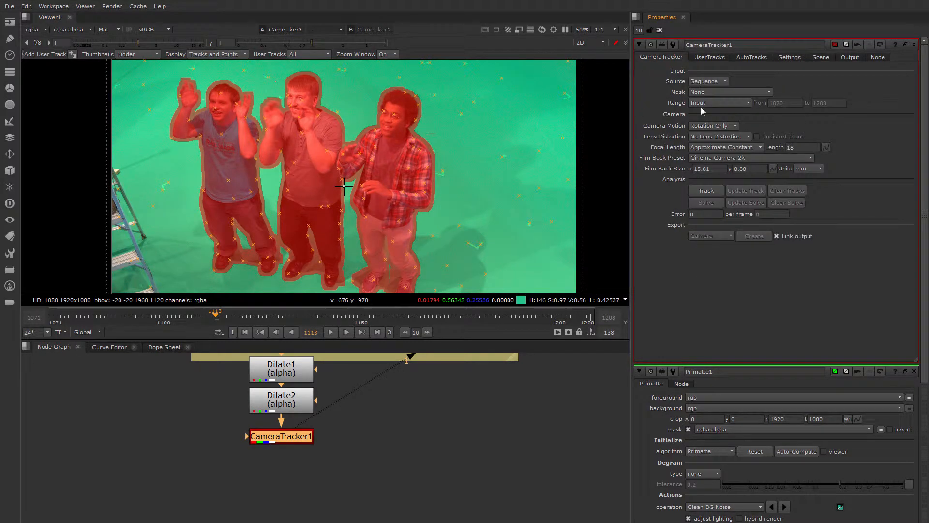
pyautogui.click(704, 93)
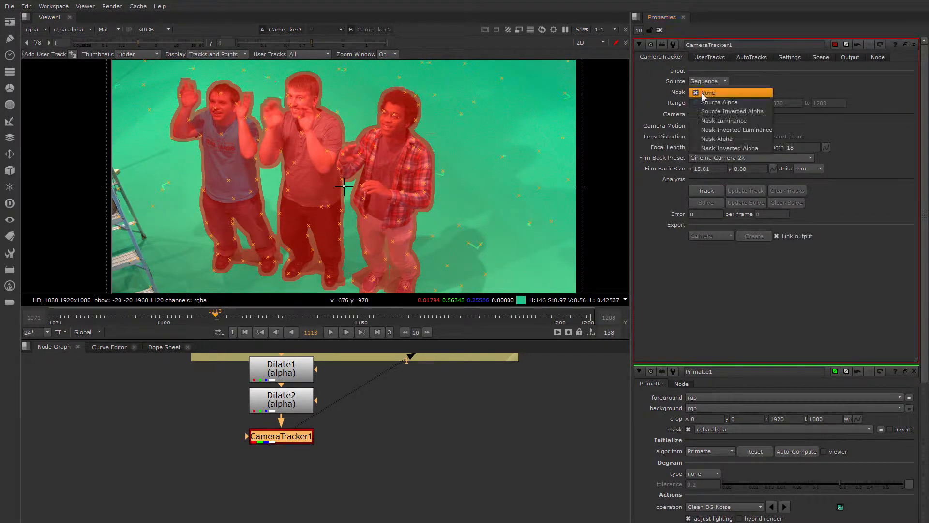
pyautogui.click(745, 103)
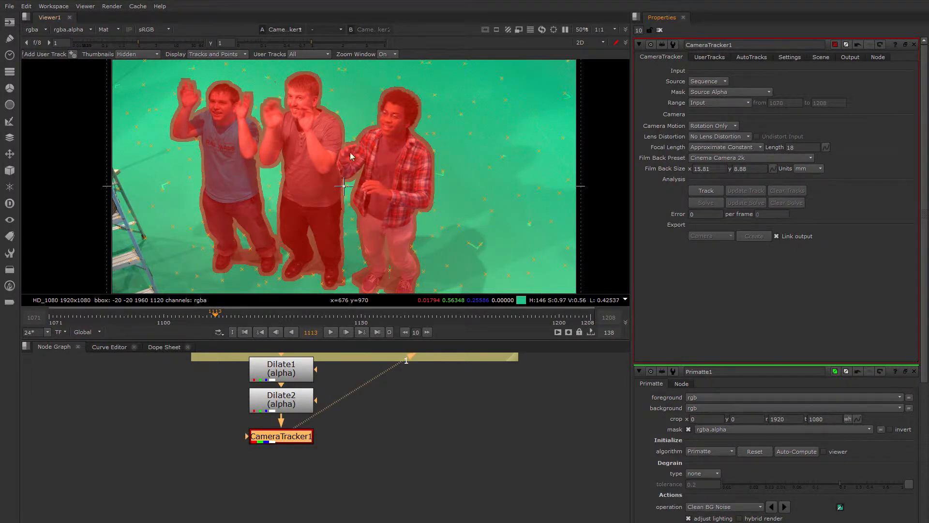
pyautogui.scroll(-2, 364, 187)
pyautogui.scroll(2, 362, 183)
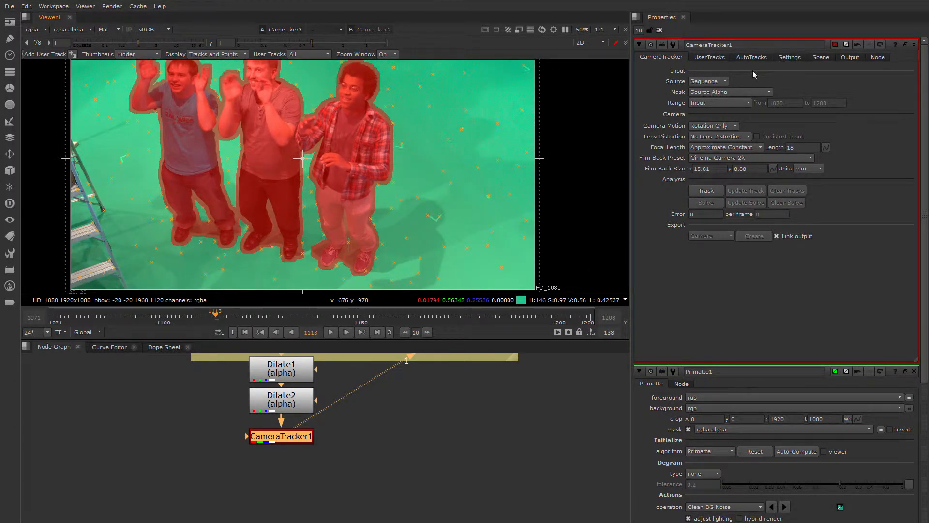
# Set the camera tracker's number of features to 250
pyautogui.click(784, 59)
pyautogui.click(701, 83)
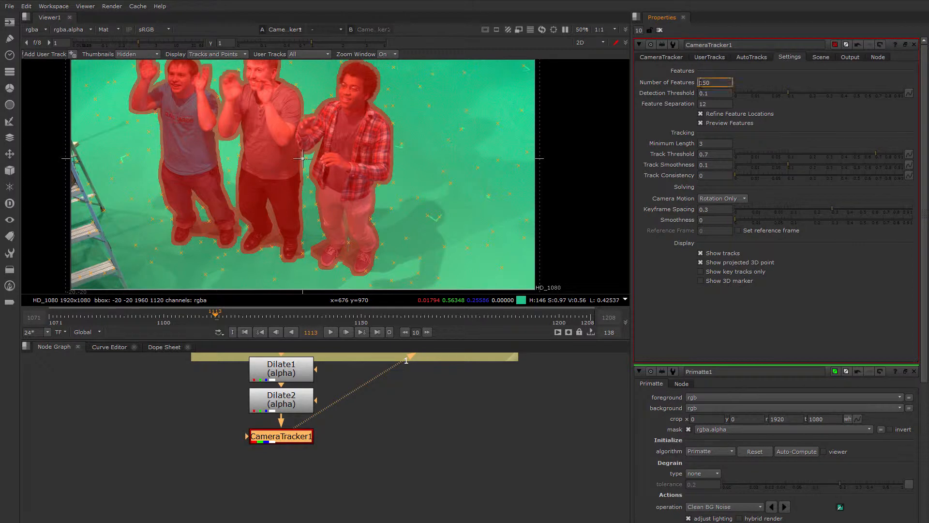
pyautogui.press('Up')
pyautogui.scroll(-1, 450, 140)
pyautogui.scroll(-1, 492, 173)
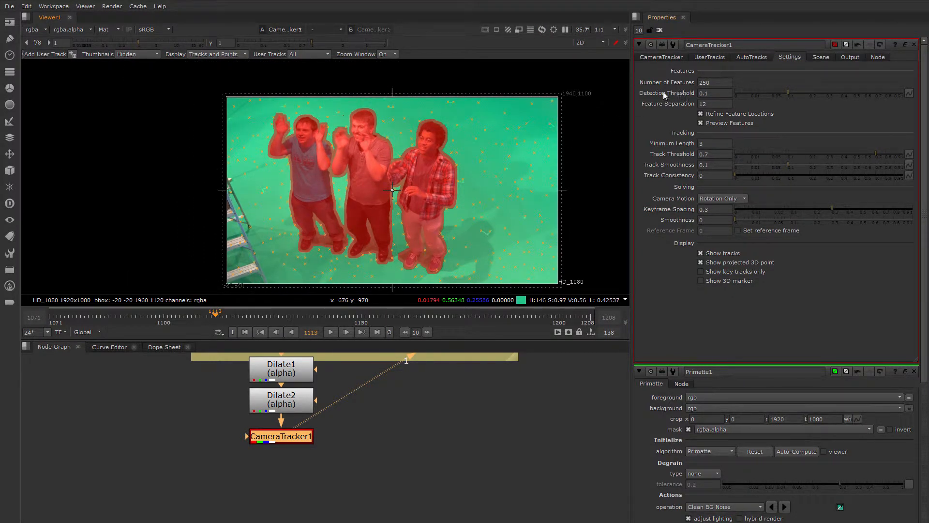
# Set the camera tracker's feature separation to 8 and check the spread of points across the green screen
pyautogui.click(705, 103)
pyautogui.scroll(3, 474, 234)
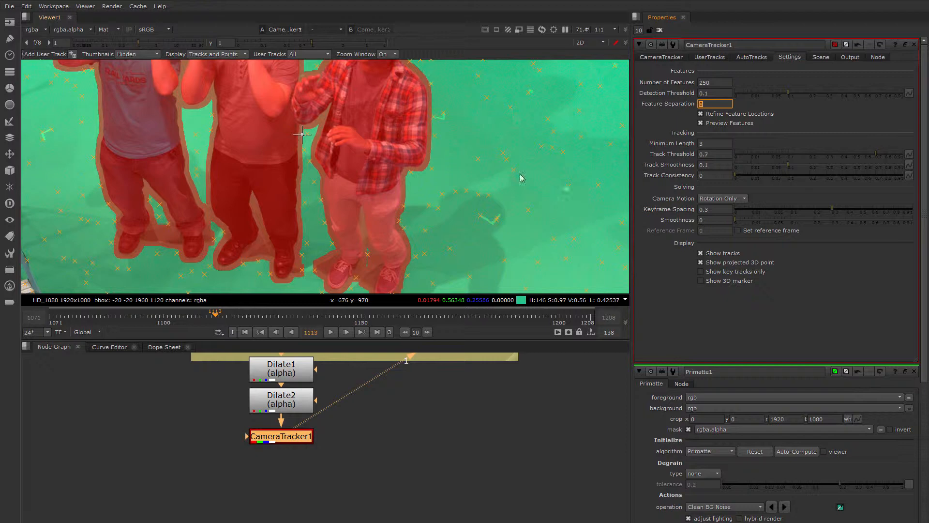
pyautogui.scroll(-1, 521, 178)
pyautogui.scroll(-2, 371, 182)
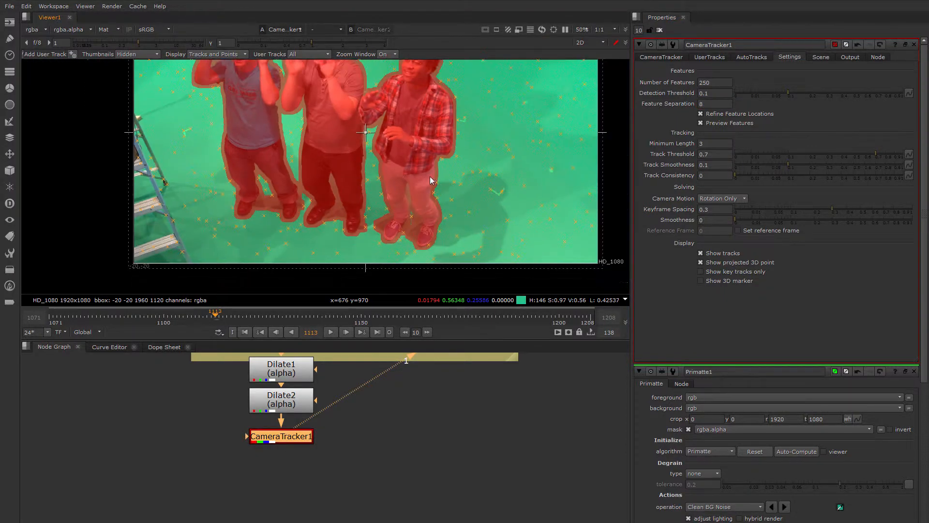
pyautogui.scroll(-2, 370, 183)
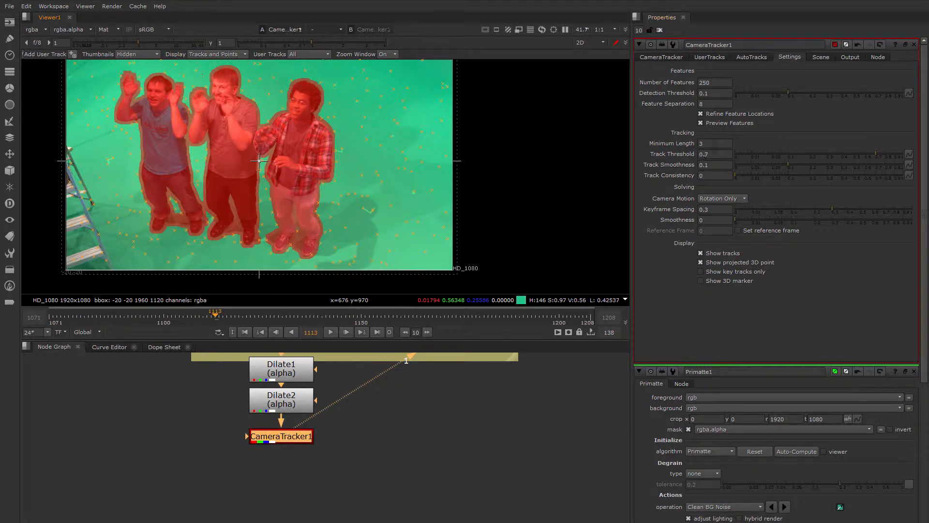
# Set the camera tracker's minimum track length to 5
pyautogui.doubleClick(701, 144)
pyautogui.write('4')
pyautogui.press('Return')
pyautogui.doubleClick(701, 143)
pyautogui.write('5')
pyautogui.press('Return')
pyautogui.click(695, 293)
# Go to the first frame, 1071, and run the camera tracker's feature tracking over the shot
pyautogui.click(659, 57)
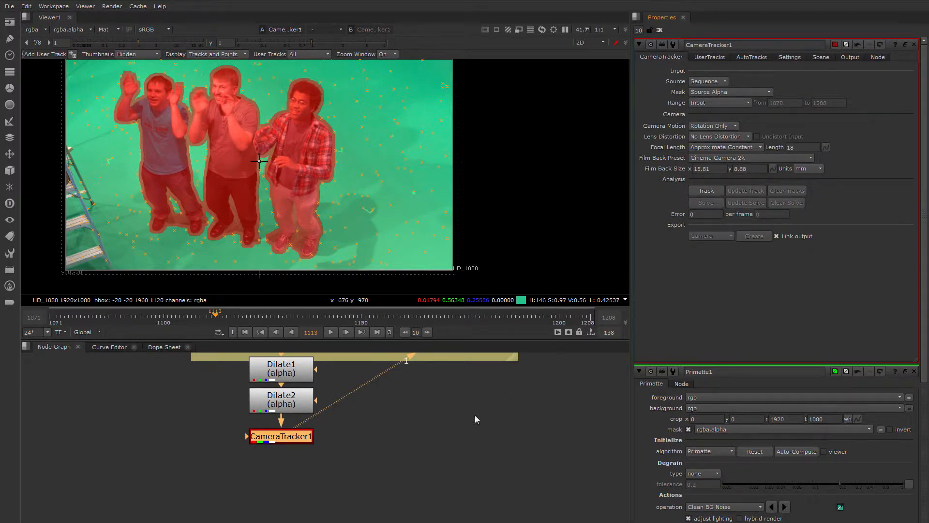
pyautogui.click(49, 318)
pyautogui.click(705, 191)
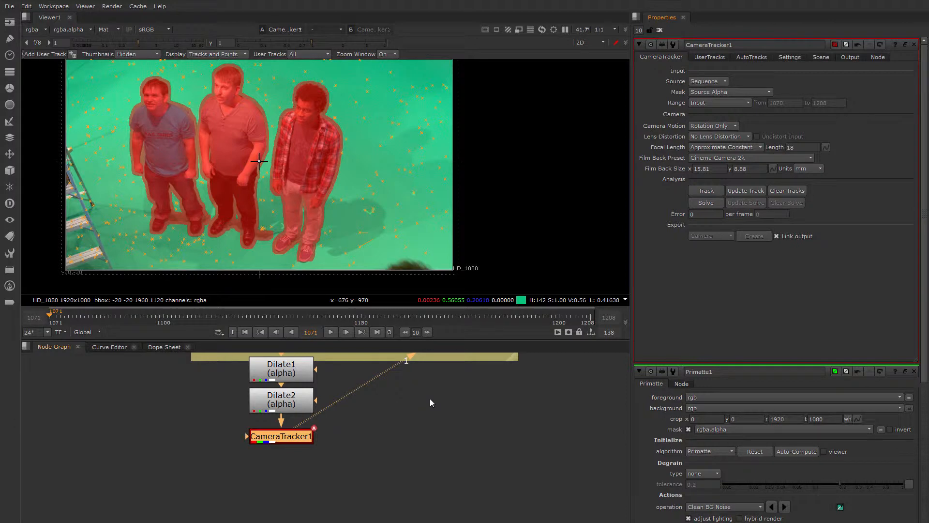
# Check the tracked points at frame 1075 and solve the camera
pyautogui.click(65, 321)
pyautogui.moveTo(403, 137); pyautogui.dragTo(460, 156, button='middle')
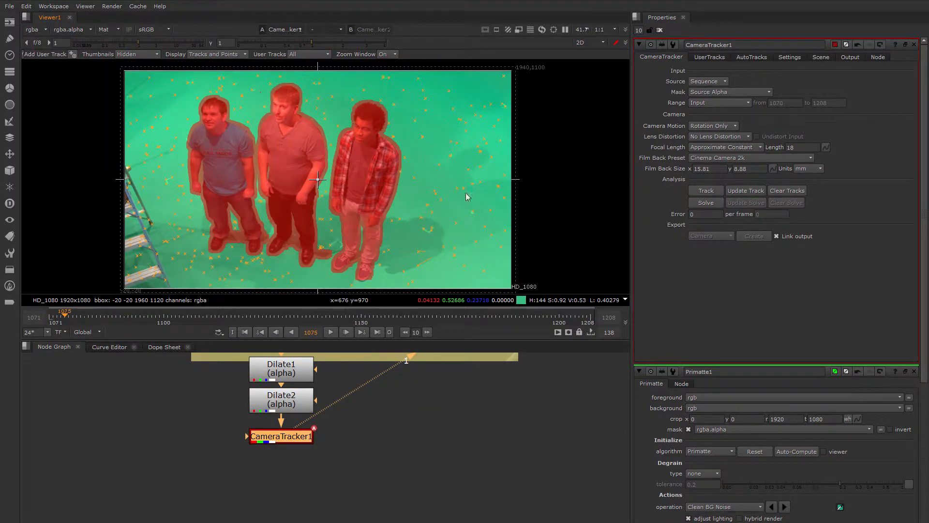
pyautogui.click(704, 206)
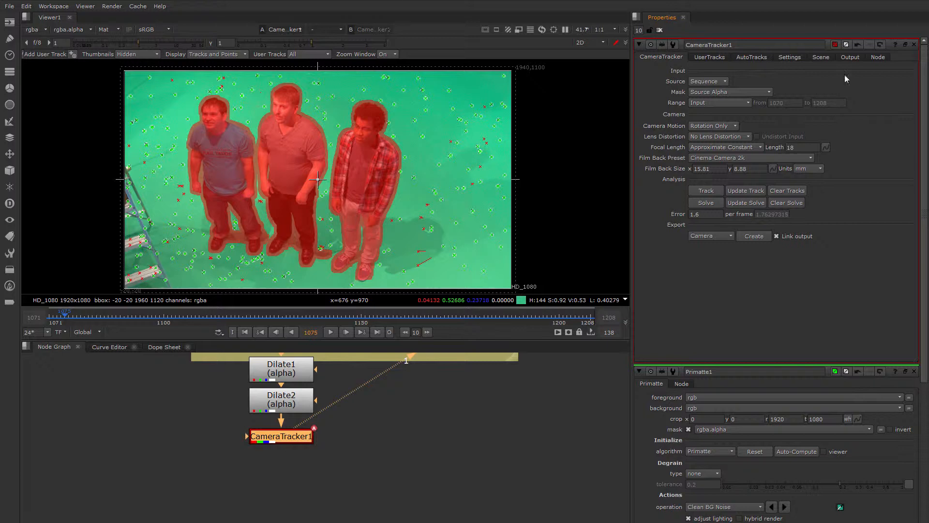
# Lower the auto-tracks' max track error to 1 and max error to 2.5, and delete the rejected tracks
pyautogui.click(747, 58)
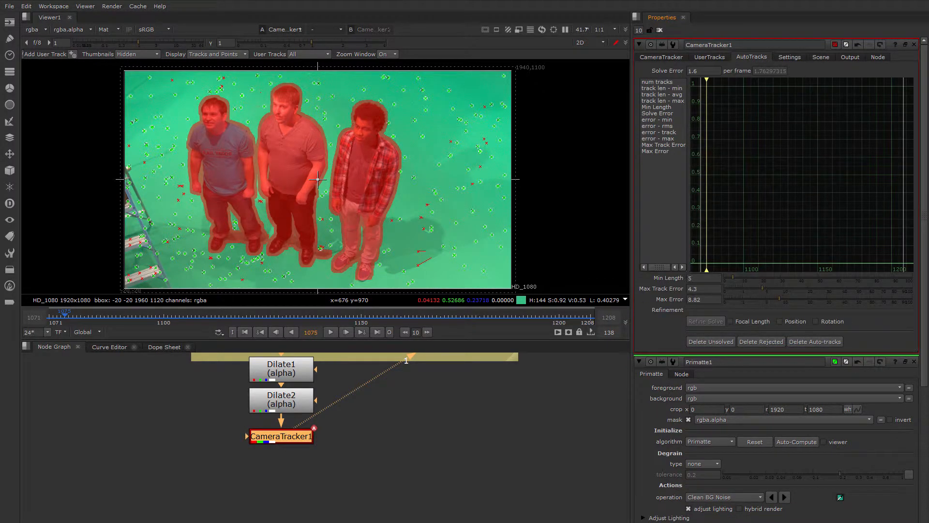
pyautogui.moveTo(762, 289)
pyautogui.mouseDown()
pyautogui.moveTo(742, 288)
pyautogui.moveTo(775, 299)
pyautogui.moveTo(753, 298)
pyautogui.mouseUp()
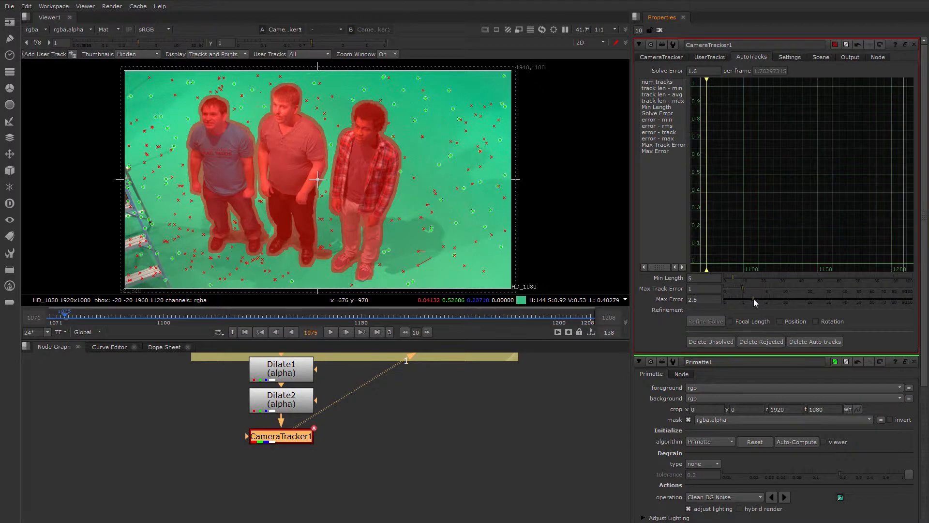
pyautogui.click(754, 341)
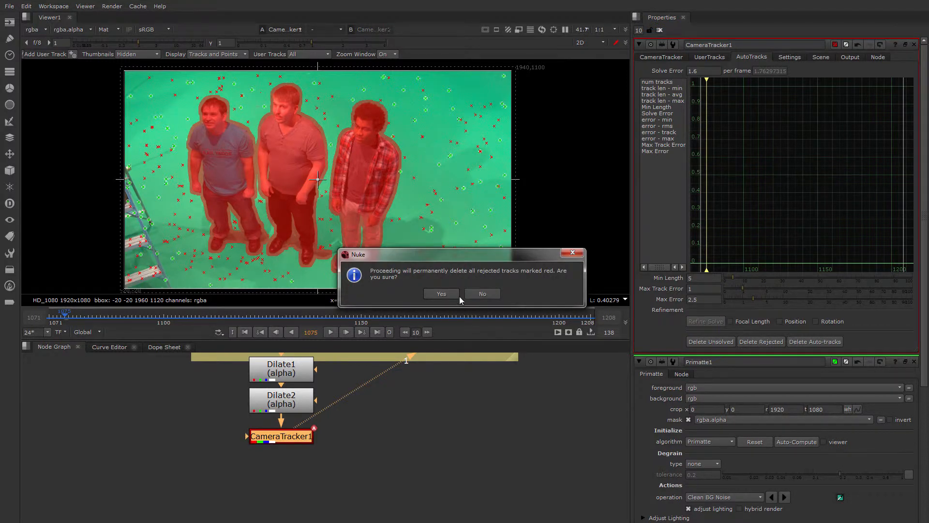
pyautogui.click(442, 293)
# Solve the camera again using the remaining tracks
pyautogui.click(659, 58)
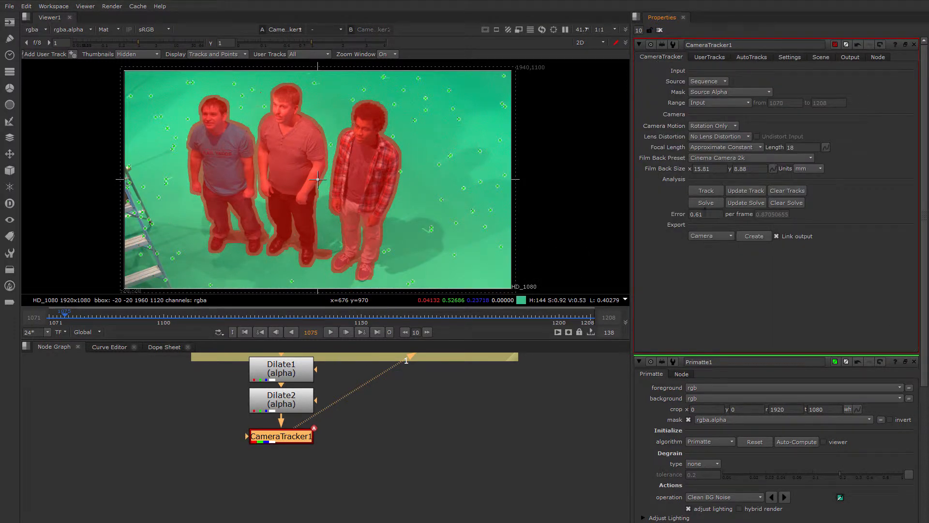
pyautogui.click(706, 204)
pyautogui.click(442, 296)
# Scrub through the shot between frames 1075 and 1133 to examine how the solved track points hold
pyautogui.moveTo(378, 217); pyautogui.dragTo(392, 209, button='middle')
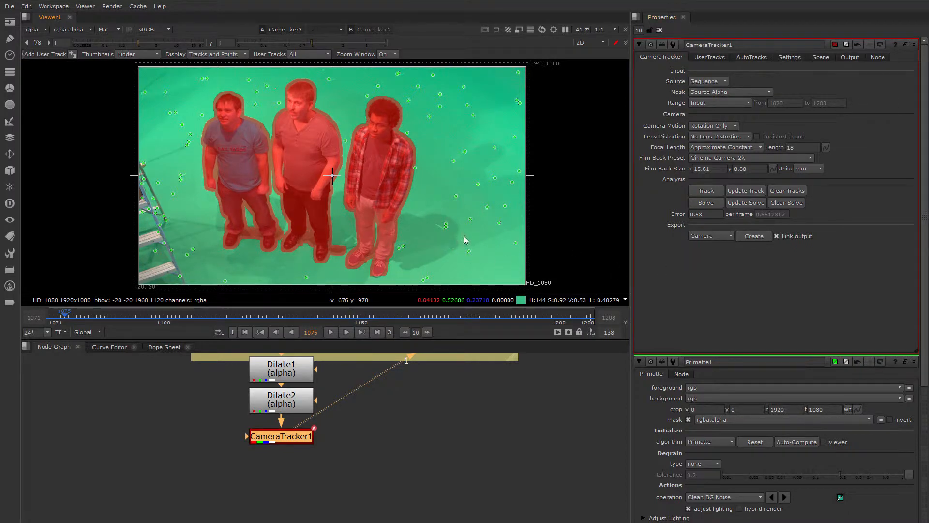
pyautogui.moveTo(67, 316); pyautogui.dragTo(294, 318)
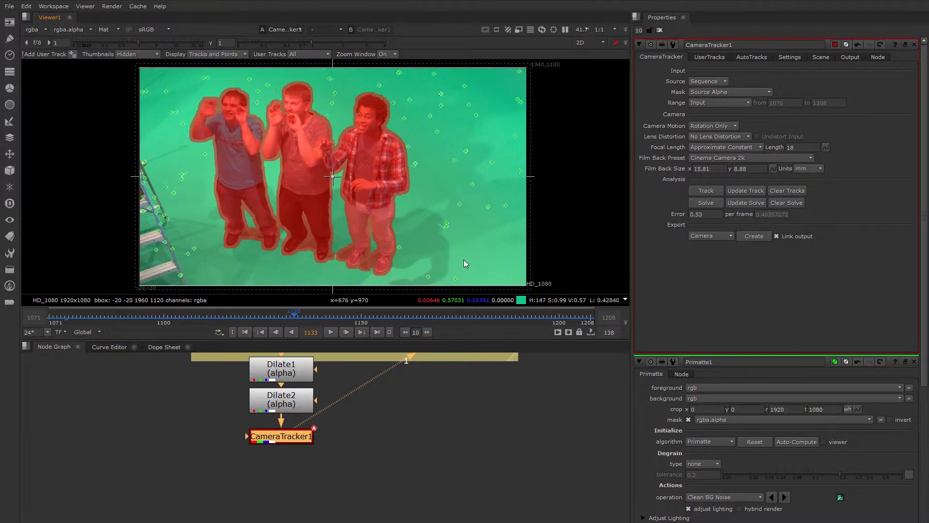
pyautogui.scroll(-2, 463, 259)
pyautogui.scroll(3, 432, 272)
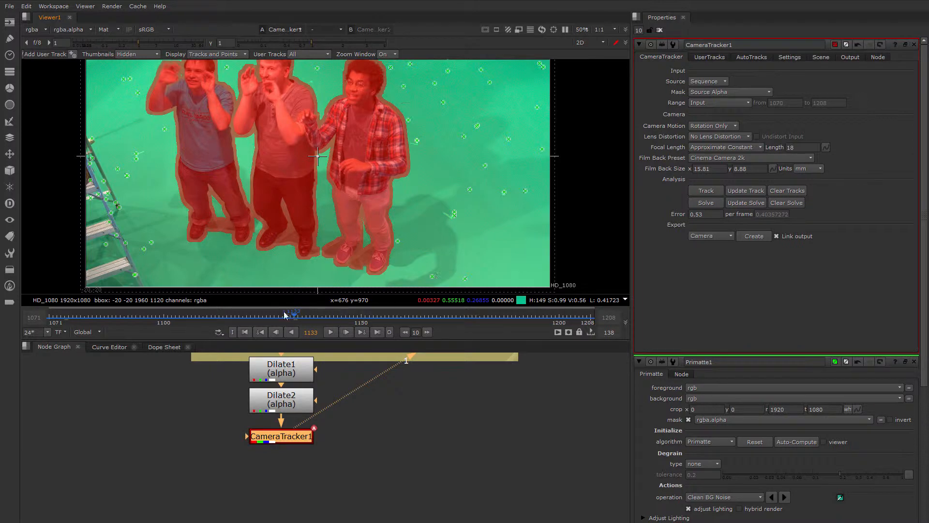
pyautogui.moveTo(284, 314); pyautogui.dragTo(108, 315)
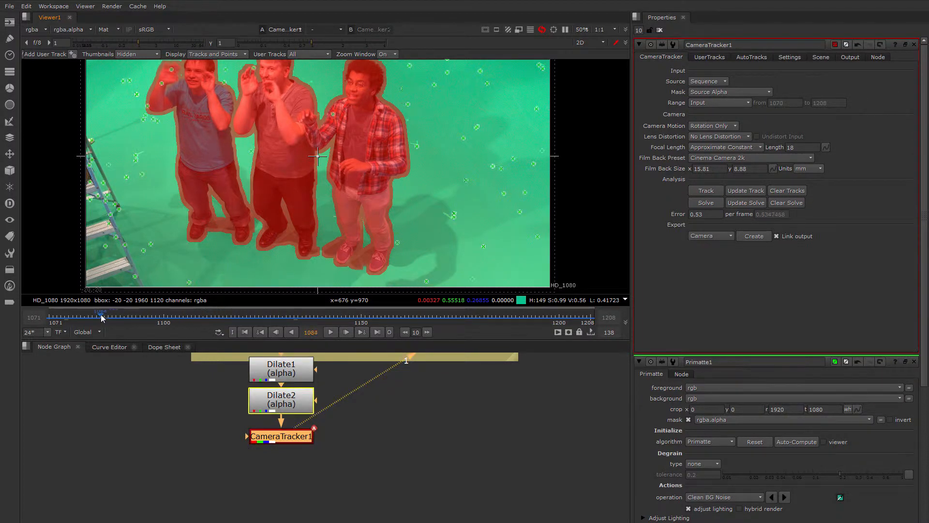
pyautogui.scroll(-1, 272, 240)
pyautogui.scroll(1, 311, 226)
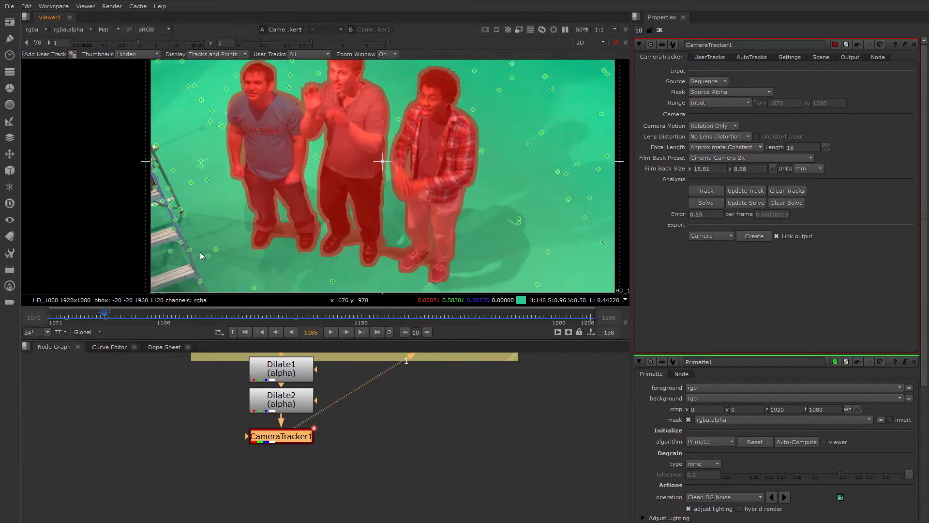
# Select two tracks near the ladder and two on the opposite side of the green floor, and extract them as user tracks
pyautogui.scroll(1, 208, 254)
pyautogui.moveTo(97, 320); pyautogui.dragTo(322, 319)
pyautogui.click(200, 160)
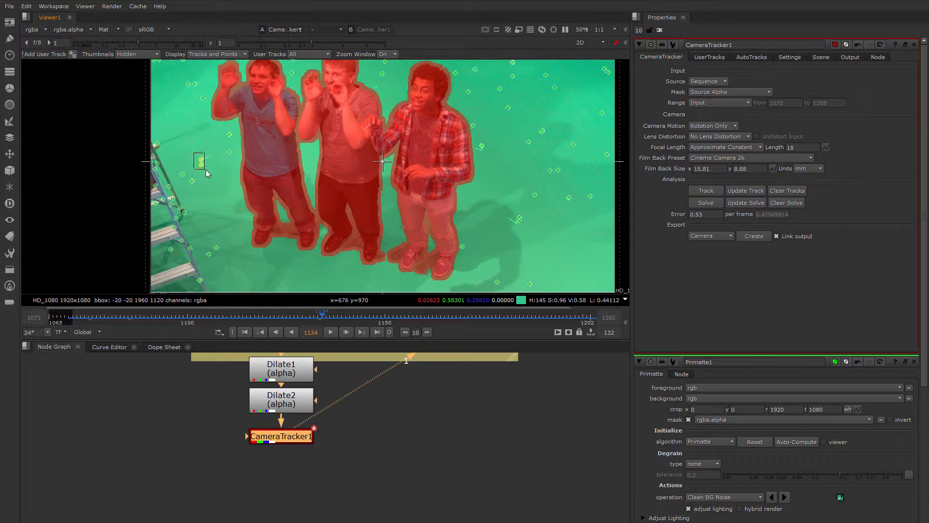
pyautogui.moveTo(324, 319); pyautogui.dragTo(156, 296)
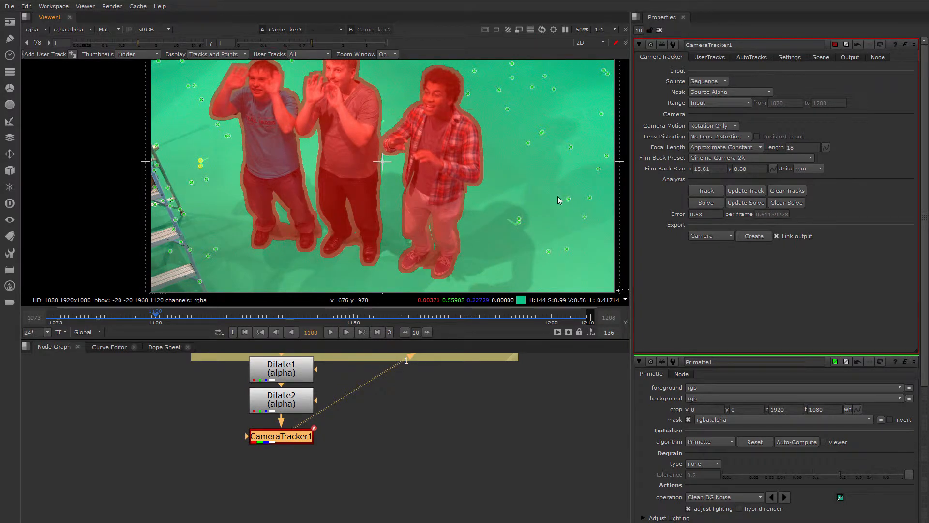
pyautogui.moveTo(555, 189); pyautogui.dragTo(528, 227, button='middle')
pyautogui.moveTo(161, 323); pyautogui.dragTo(376, 319)
pyautogui.moveTo(315, 318); pyautogui.dragTo(172, 318)
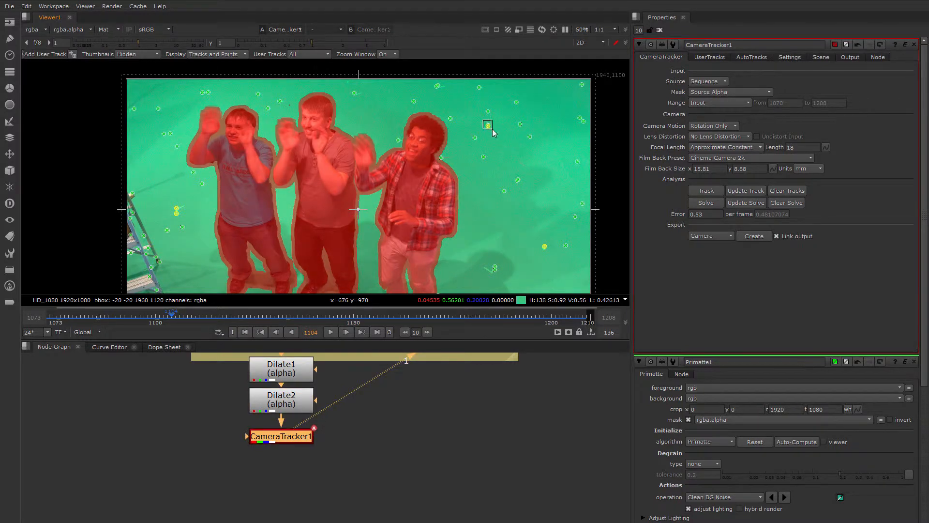
pyautogui.rightClick(545, 247)
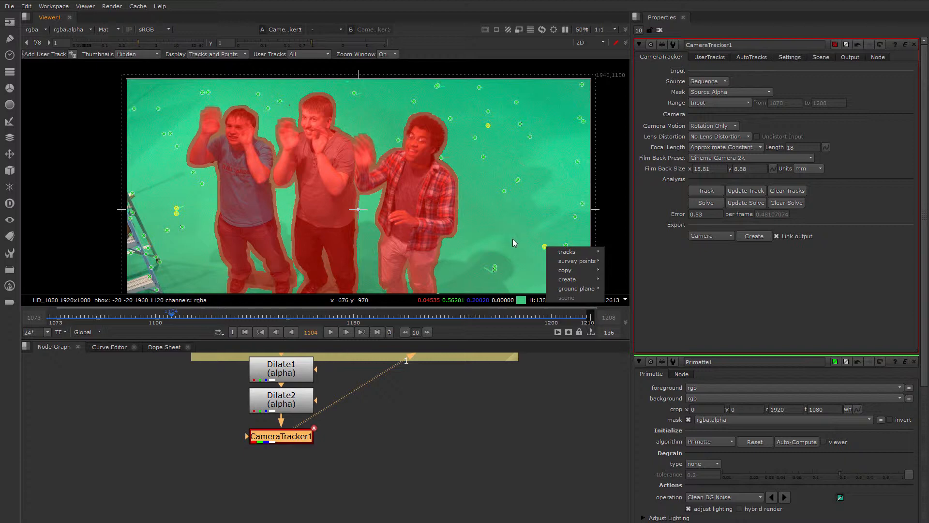
pyautogui.moveTo(579, 279)
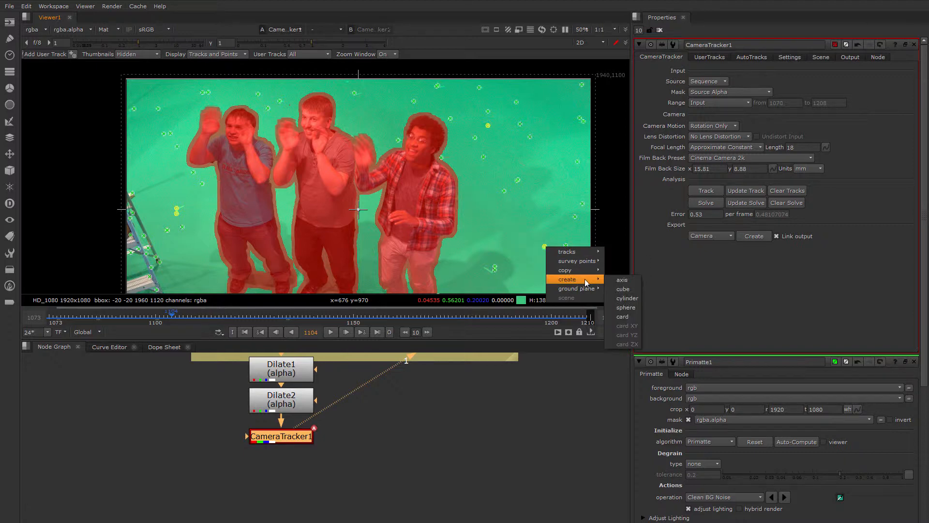
pyautogui.moveTo(571, 253)
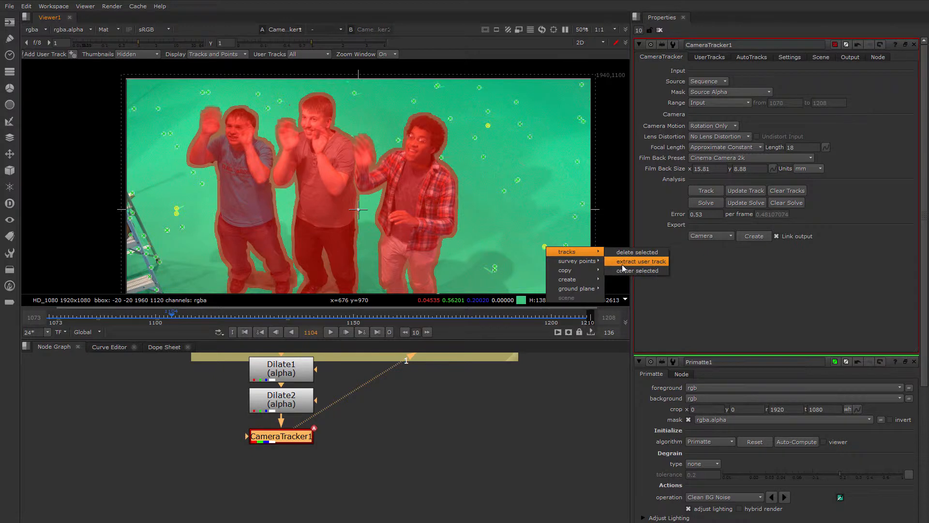
pyautogui.click(641, 262)
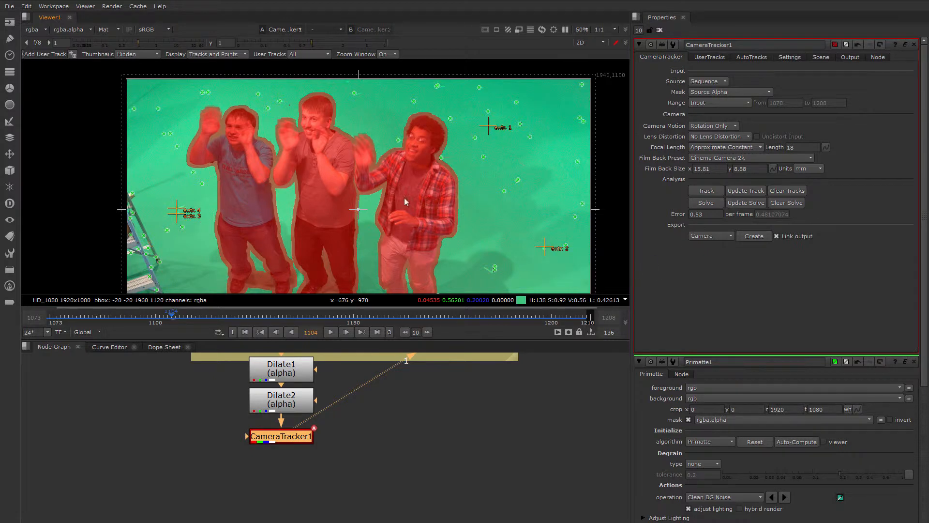
# Export the extracted user tracks to a Tracker node, place it beside the main branch and feed it from Read3
pyautogui.click(711, 57)
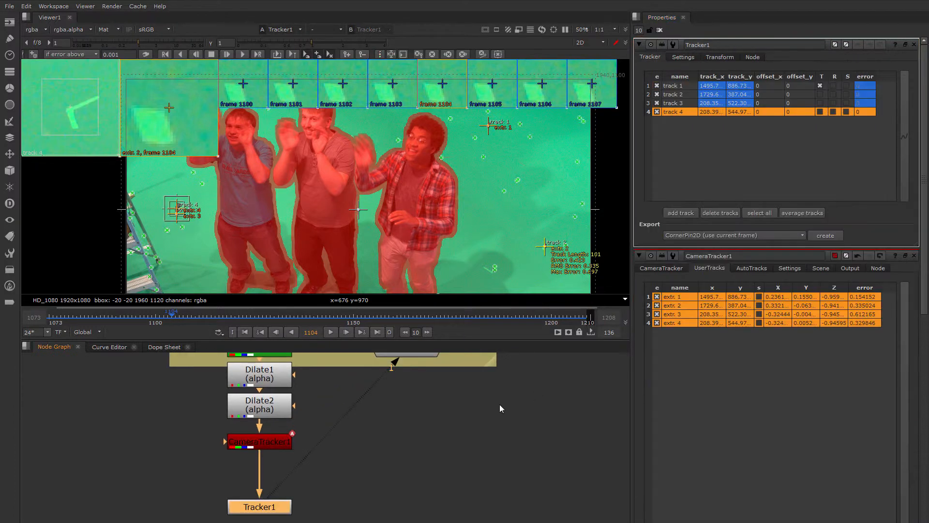
pyautogui.moveTo(261, 507); pyautogui.dragTo(221, 501)
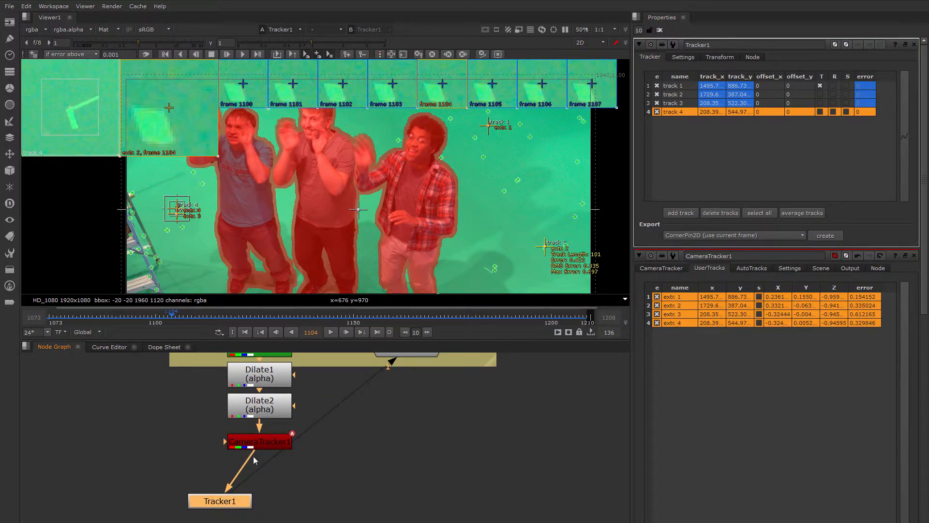
pyautogui.moveTo(253, 457); pyautogui.dragTo(203, 449)
pyautogui.moveTo(209, 442); pyautogui.dragTo(329, 458, button='middle')
pyautogui.scroll(-2, 326, 452)
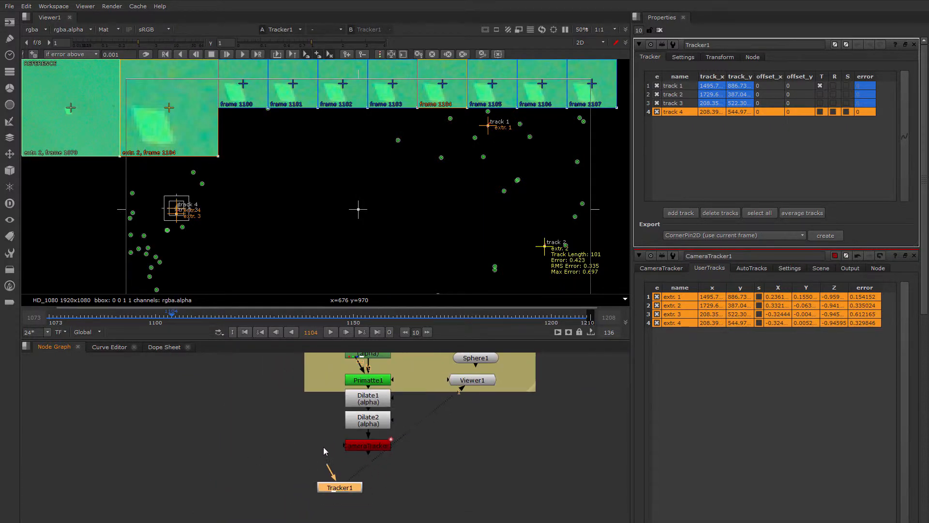
pyautogui.moveTo(339, 490); pyautogui.dragTo(286, 435)
pyautogui.moveTo(286, 434); pyautogui.dragTo(269, 478, button='middle')
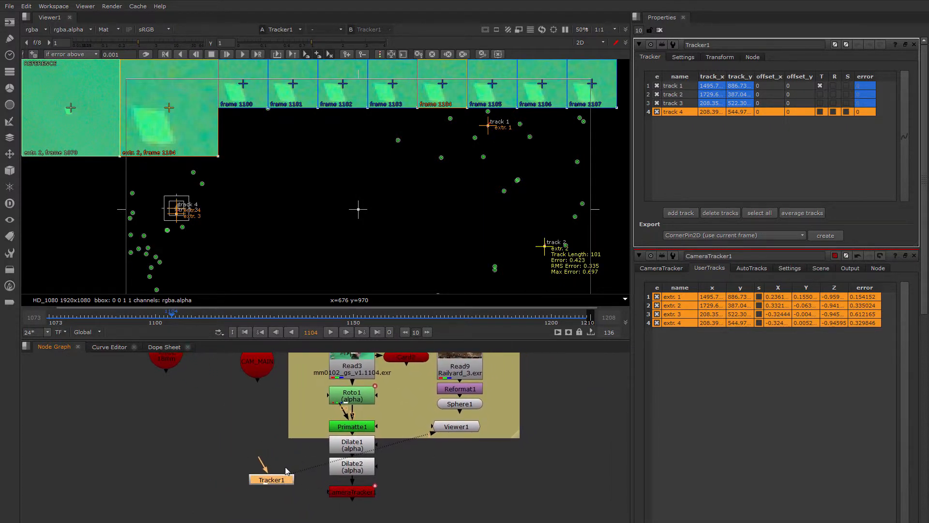
pyautogui.moveTo(260, 464); pyautogui.dragTo(347, 374)
pyautogui.moveTo(271, 479); pyautogui.dragTo(267, 405)
pyautogui.press('1')
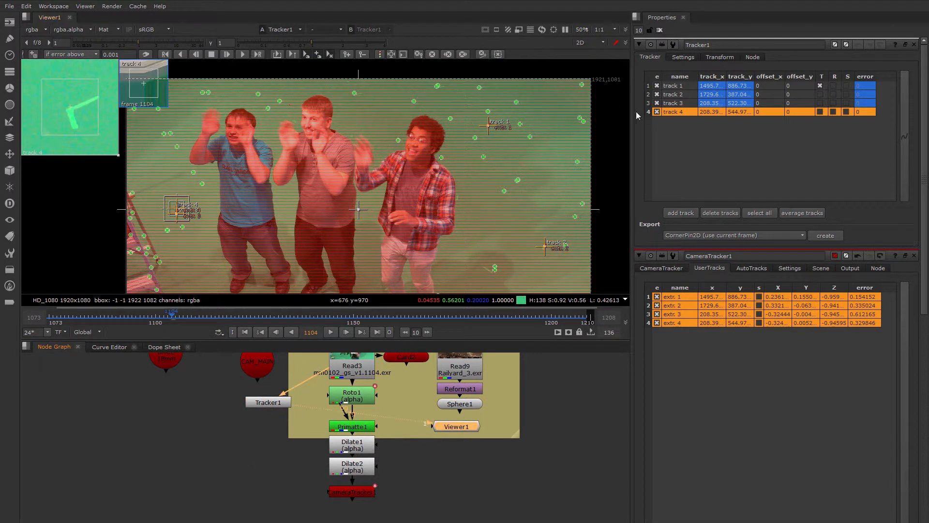
# Disconnect Tracker1 from Read3 and scrub to frame 1187 to examine the four track points' motion on their own
pyautogui.click(659, 30)
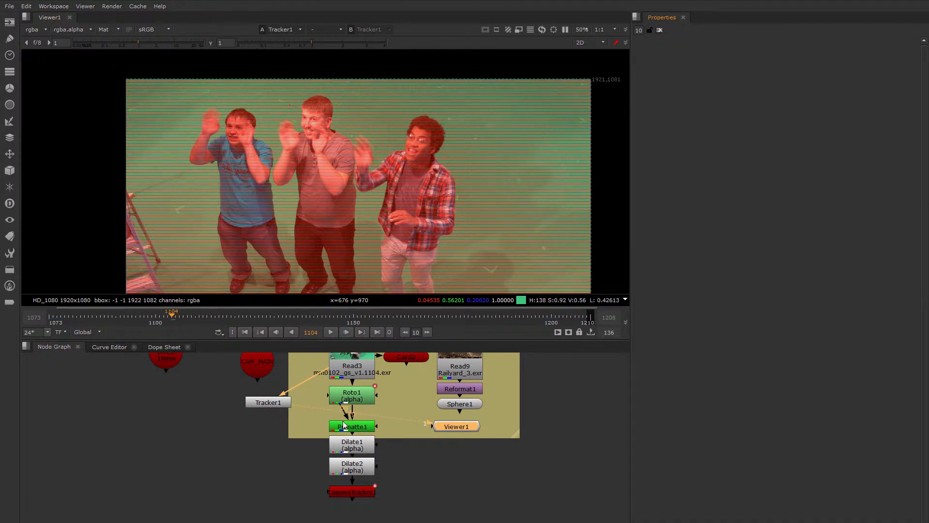
pyautogui.doubleClick(277, 404)
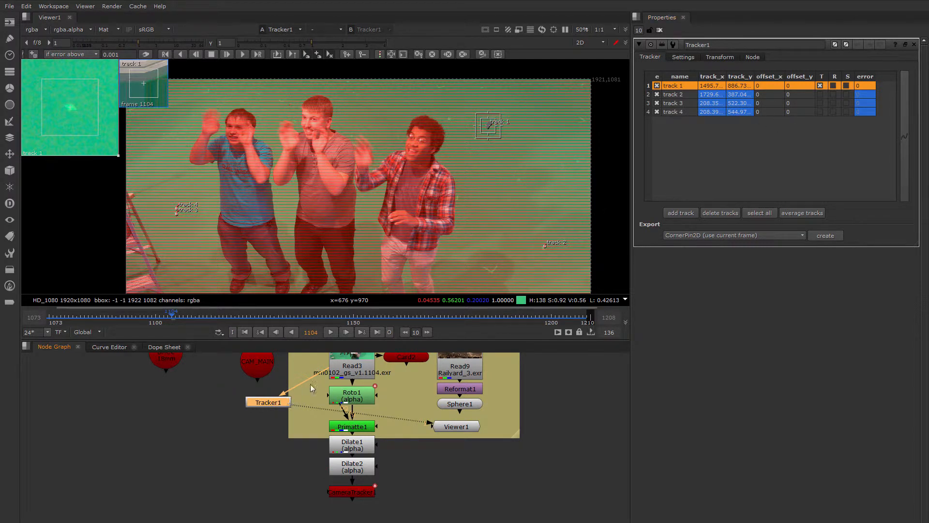
pyautogui.moveTo(321, 371); pyautogui.dragTo(273, 400)
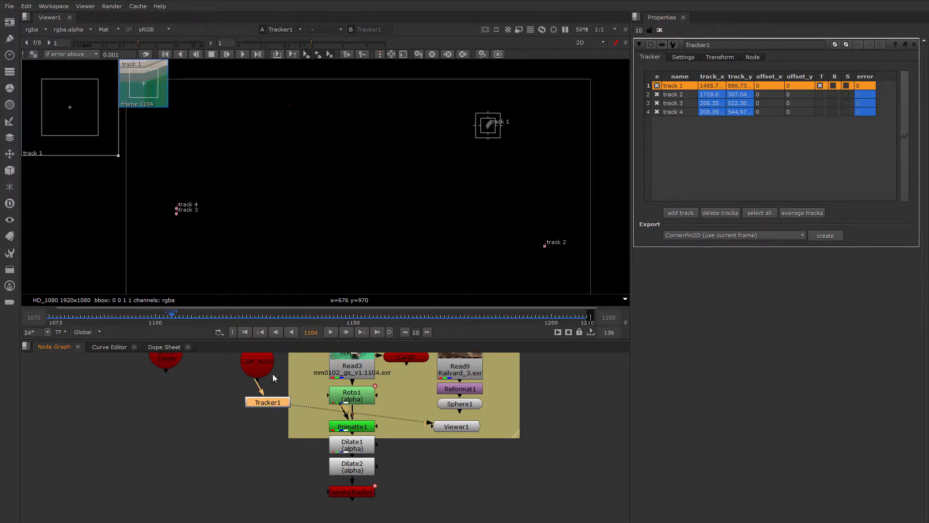
pyautogui.moveTo(158, 317); pyautogui.dragTo(516, 317)
pyautogui.click(737, 167)
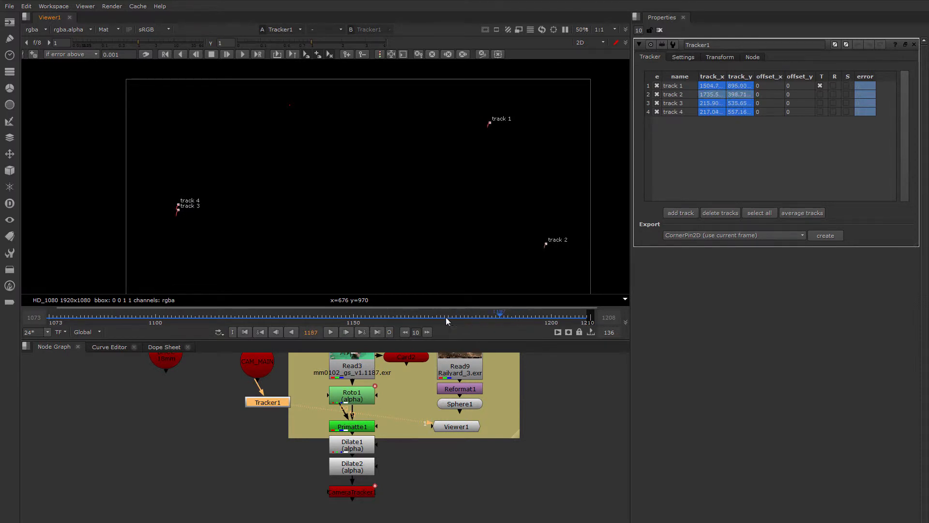
# Enable translation for tracks 2, 3 and 4 in Tracker1, and set its transform to stabilize
pyautogui.click(820, 94)
pyautogui.click(820, 103)
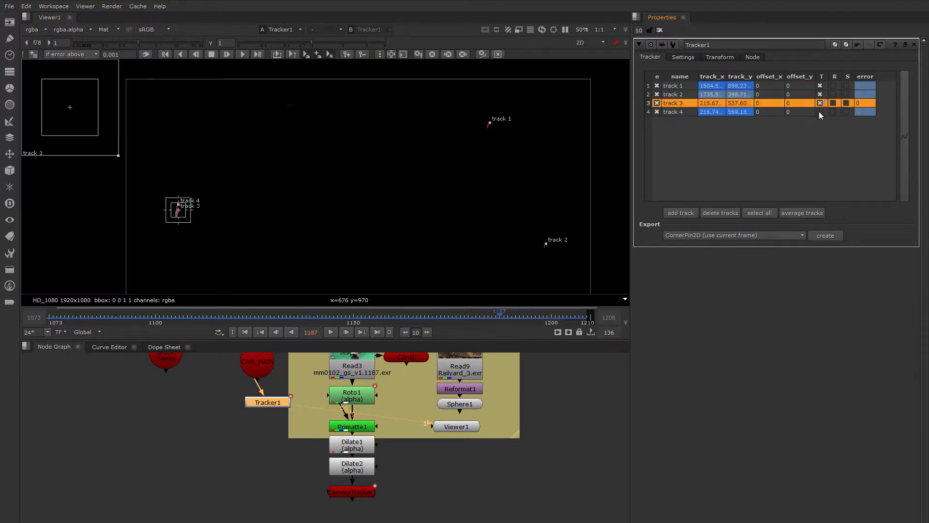
pyautogui.click(819, 112)
pyautogui.moveTo(261, 400); pyautogui.dragTo(247, 413)
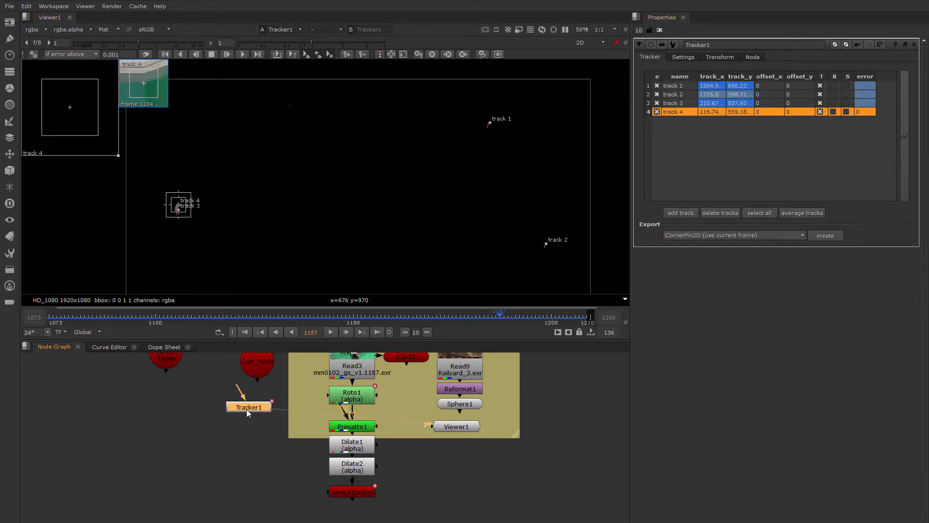
pyautogui.click(718, 58)
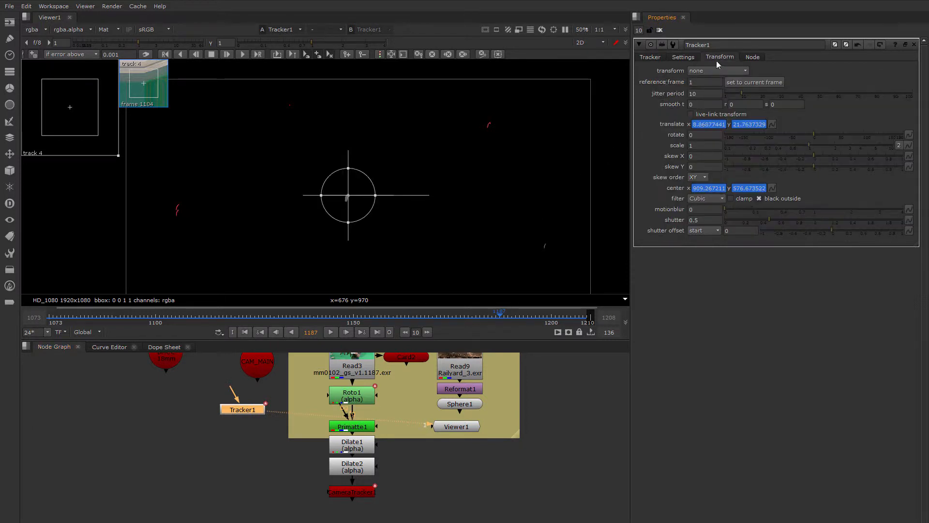
pyautogui.click(704, 71)
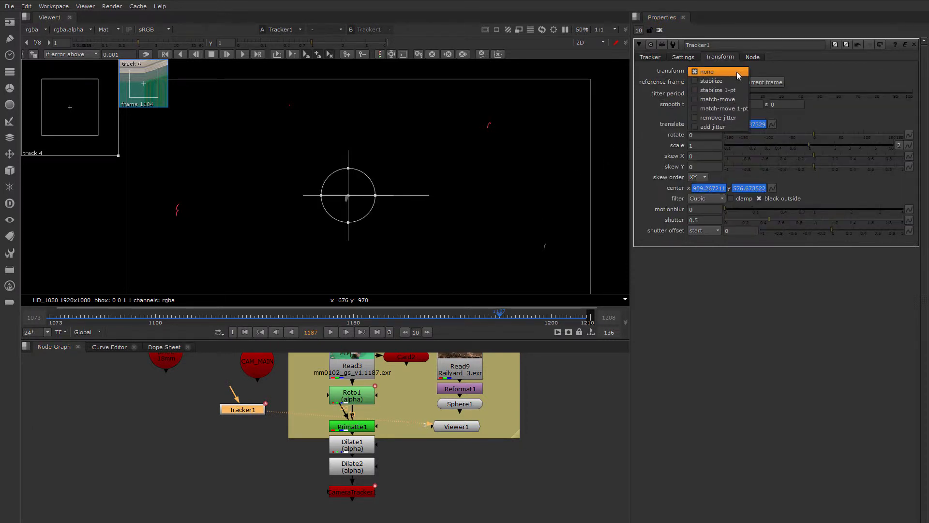
pyautogui.click(714, 81)
pyautogui.moveTo(242, 411); pyautogui.dragTo(254, 415)
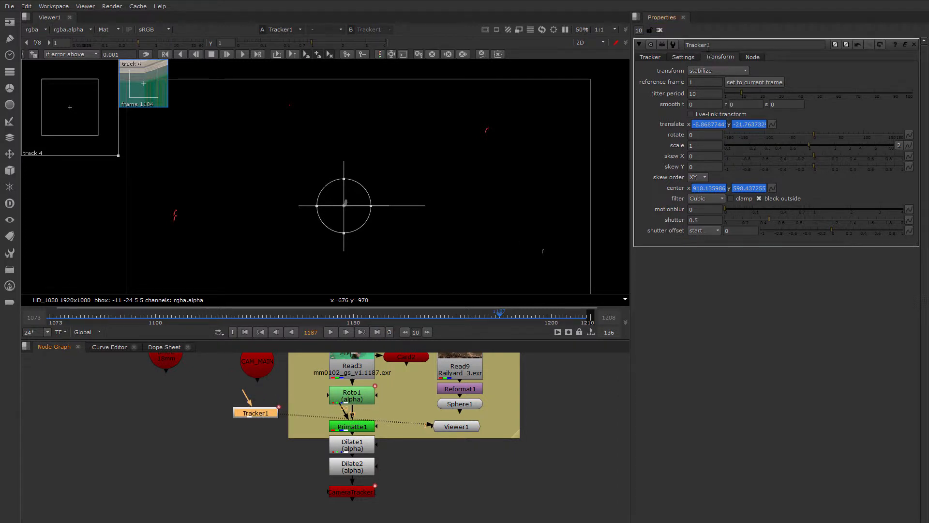
# Rename the tracker node as TrackerStab
pyautogui.moveTo(707, 46); pyautogui.dragTo(714, 45)
pyautogui.write('St')
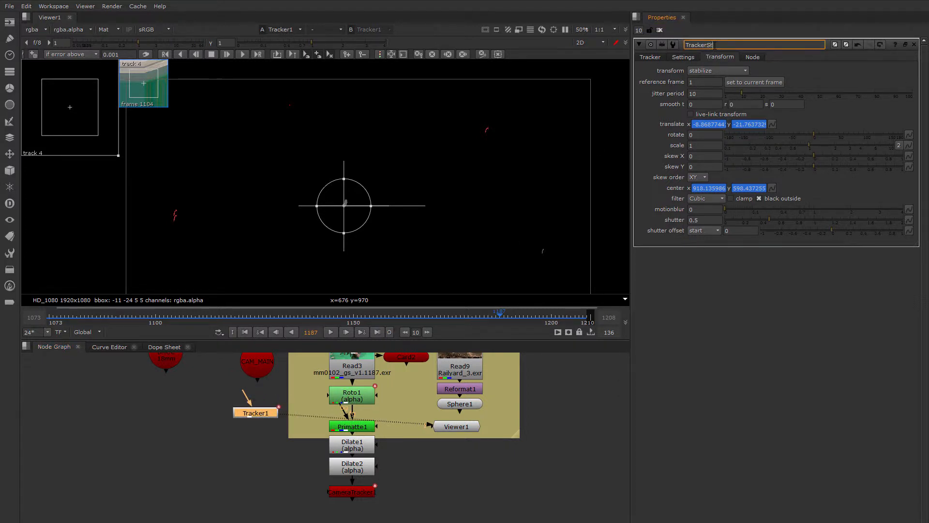
pyautogui.write('ab')
pyautogui.click(244, 470)
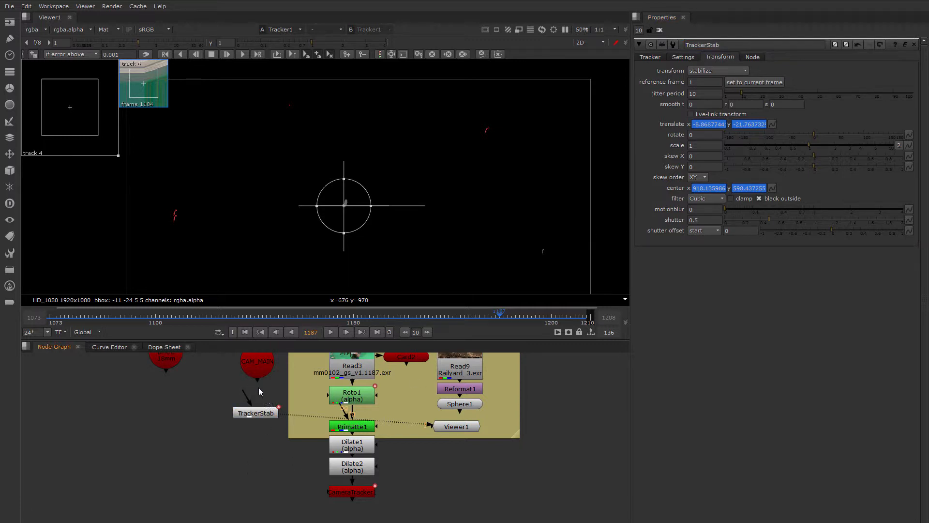
# Reconnect TrackerStab to Read3, with CAM_MAIN moved aside, and turn off the matte overlay on the picture
pyautogui.moveTo(224, 369); pyautogui.dragTo(215, 370)
pyautogui.moveTo(249, 401); pyautogui.dragTo(267, 396)
pyautogui.moveTo(326, 247); pyautogui.dragTo(358, 192, button='middle')
pyautogui.press('m')
pyautogui.scroll(-2, 341, 214)
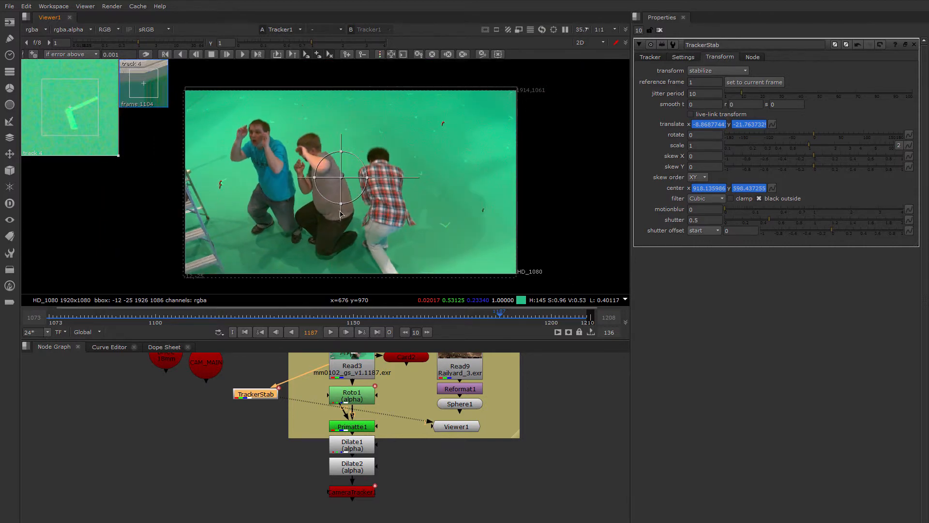
# Close all open node properties and play the stabilized shot from frame 1071 to check how steady the background holds
pyautogui.click(659, 30)
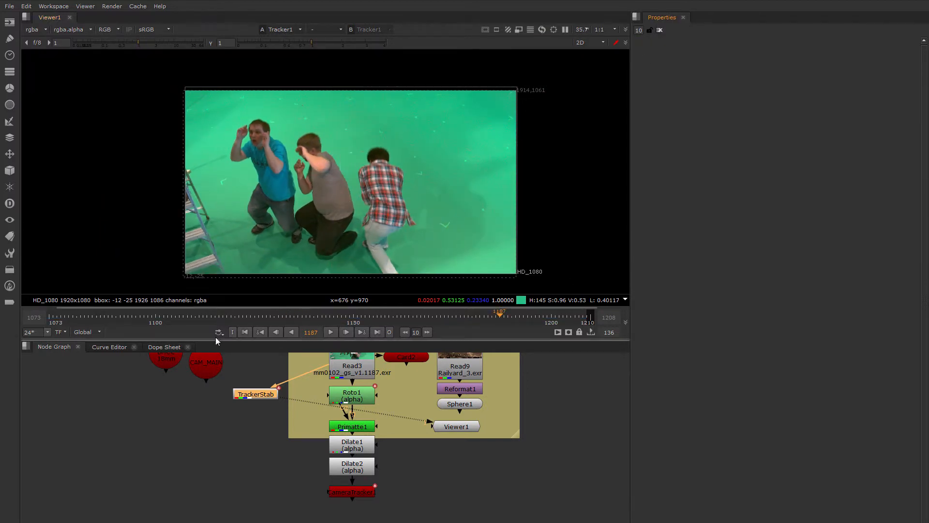
pyautogui.moveTo(202, 318); pyautogui.dragTo(61, 326)
pyautogui.scroll(1, 448, 239)
pyautogui.click(89, 332)
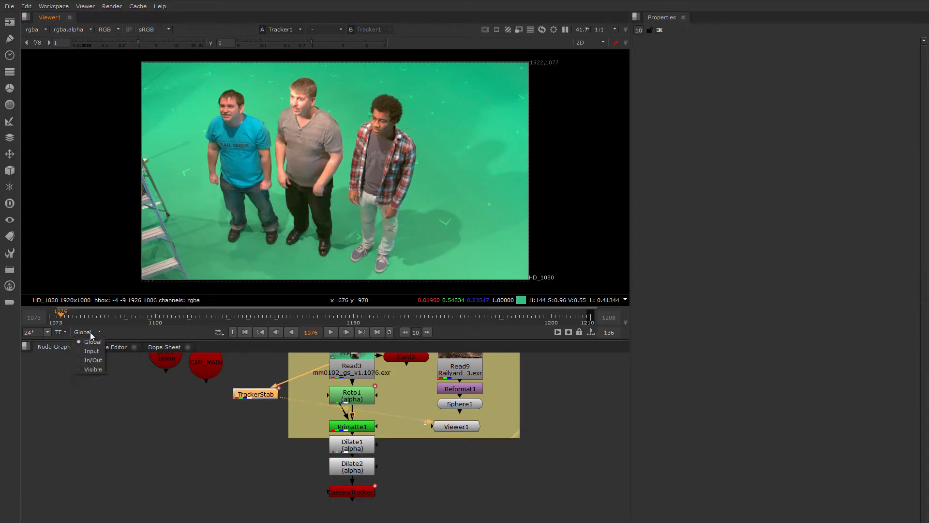
pyautogui.click(96, 351)
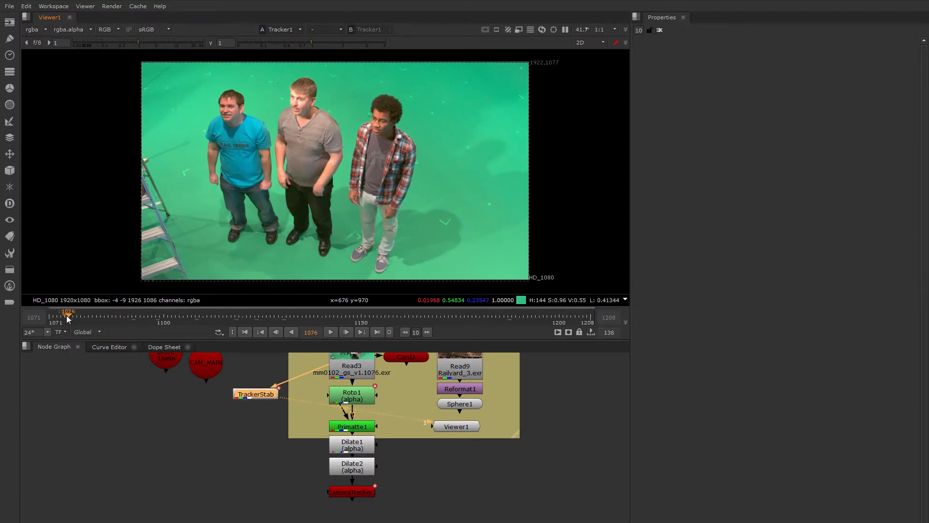
pyautogui.moveTo(67, 316); pyautogui.dragTo(49, 317)
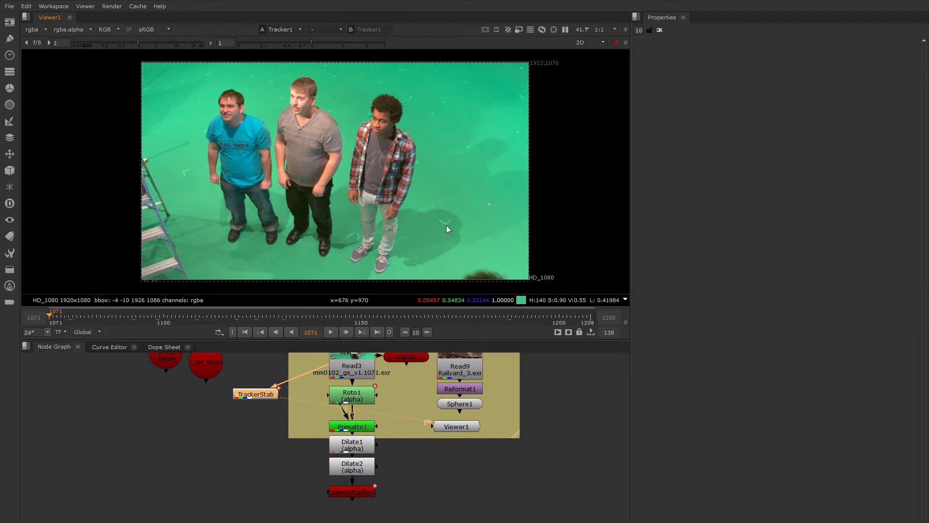
pyautogui.click(331, 332)
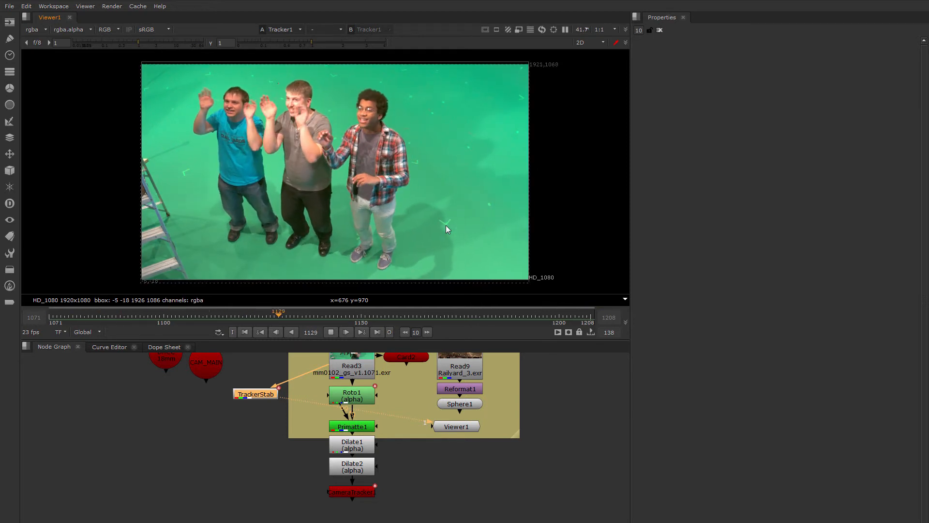
pyautogui.click(331, 332)
# Delete the CameraTracker1 node below Dilate2
pyautogui.moveTo(328, 419); pyautogui.dragTo(355, 416, button='middle')
pyautogui.scroll(-1, 346, 422)
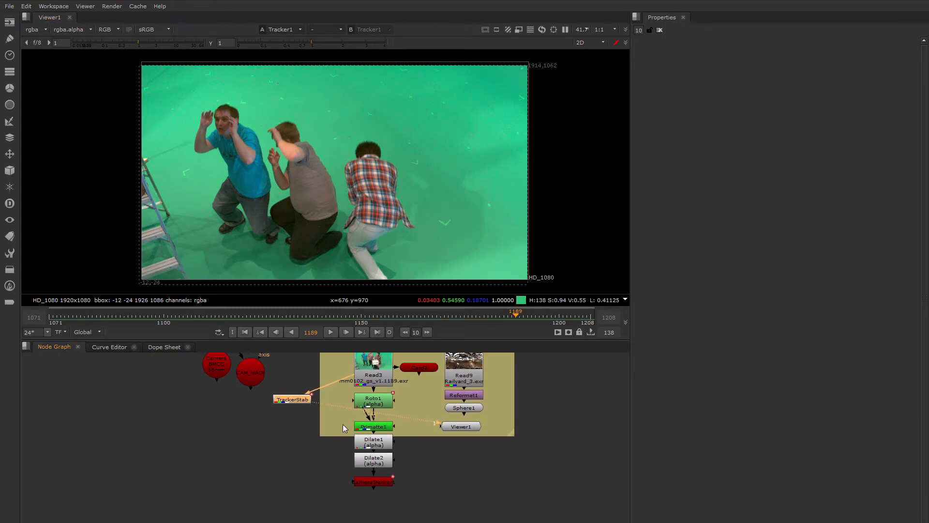
pyautogui.scroll(2, 365, 467)
pyautogui.moveTo(464, 452); pyautogui.dragTo(477, 462)
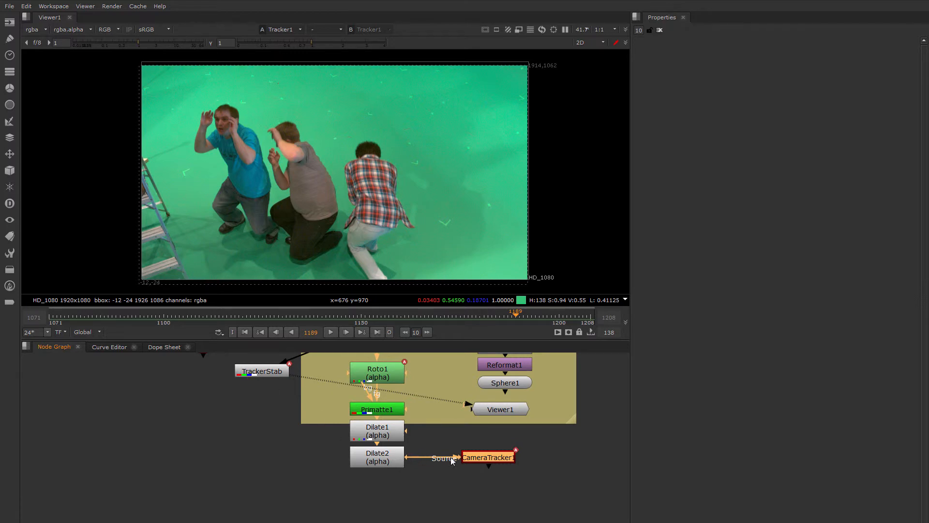
pyautogui.press('Delete')
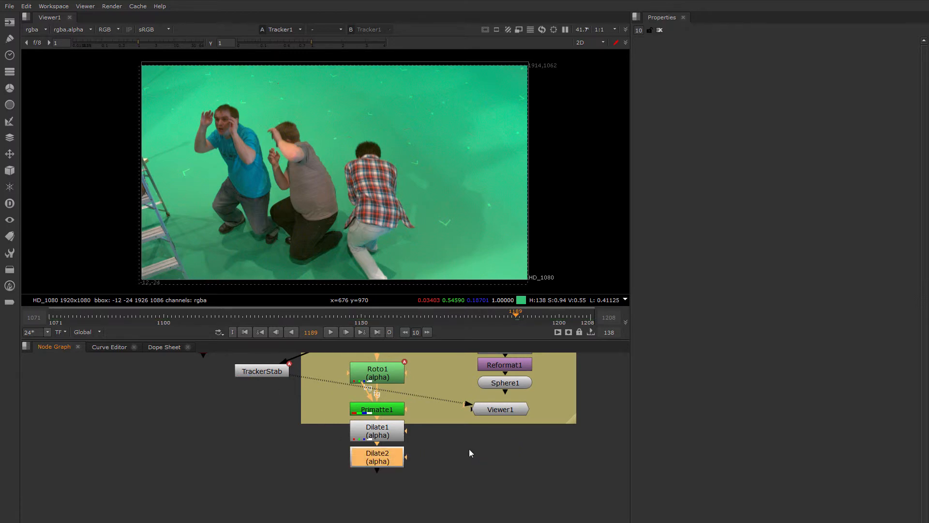
# Move the two camera nodes farther from the Media backdrop and line TrackerStab up level with Read3
pyautogui.moveTo(469, 449); pyautogui.dragTo(367, 436, button='middle')
pyautogui.scroll(-2, 396, 430)
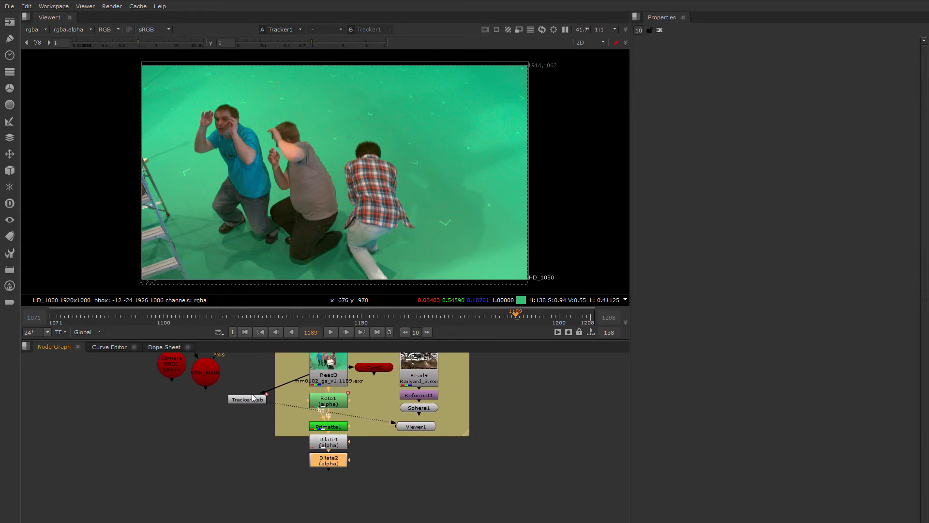
pyautogui.scroll(2, 252, 394)
pyautogui.moveTo(252, 395); pyautogui.dragTo(295, 408, button='middle')
pyautogui.scroll(-2, 295, 408)
pyautogui.moveTo(203, 380); pyautogui.dragTo(162, 378)
pyautogui.moveTo(237, 384); pyautogui.dragTo(196, 375)
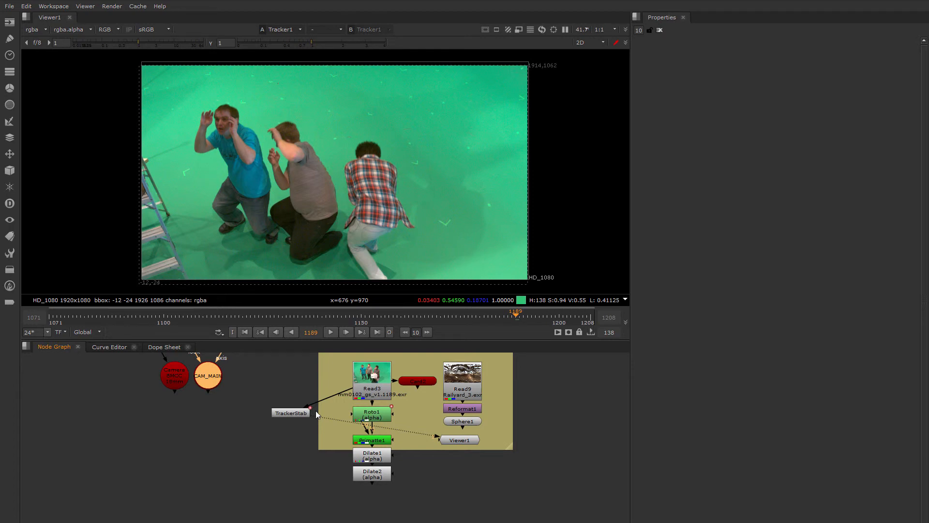
pyautogui.moveTo(302, 413); pyautogui.dragTo(286, 379)
pyautogui.moveTo(364, 440); pyautogui.dragTo(312, 432, button='middle')
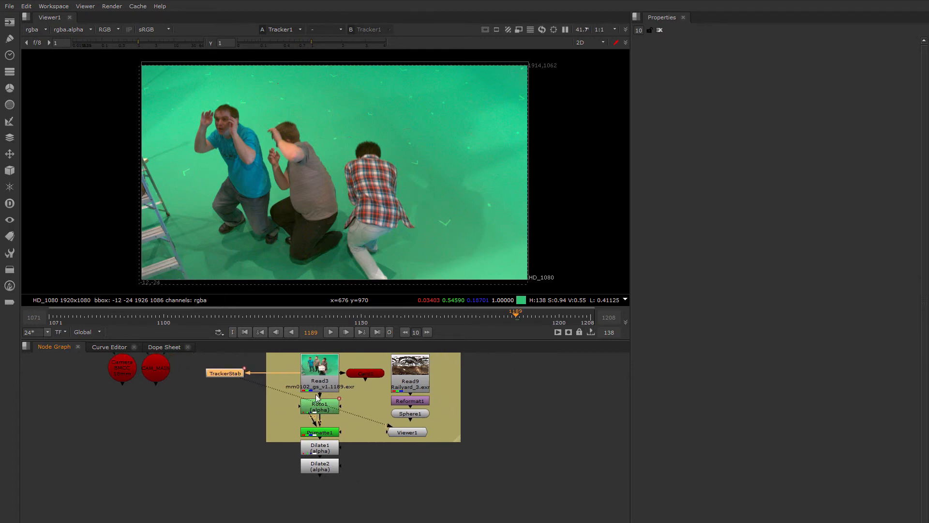
# Reconnect Card2's image input from Read3 to TrackerStab, place it directly beneath, and shift both nodes toward the cameras
pyautogui.scroll(-1, 320, 438)
pyautogui.scroll(2, 319, 438)
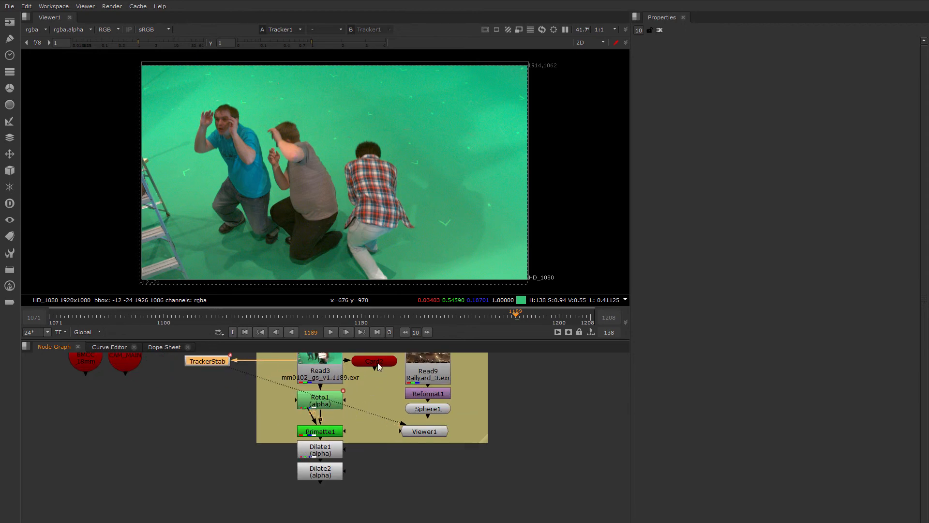
pyautogui.moveTo(378, 362); pyautogui.dragTo(189, 408)
pyautogui.moveTo(279, 376); pyautogui.dragTo(213, 368)
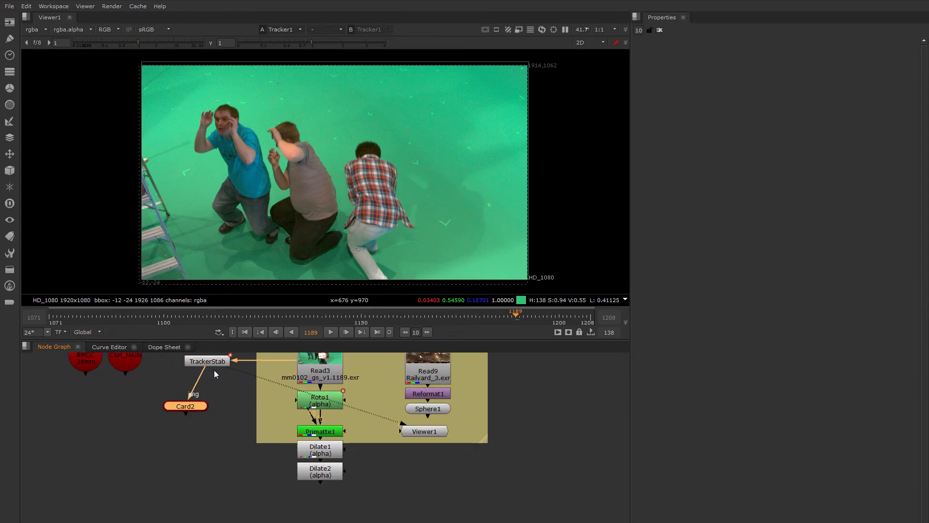
pyautogui.moveTo(226, 388); pyautogui.dragTo(282, 417, button='middle')
pyautogui.moveTo(242, 433); pyautogui.dragTo(263, 407)
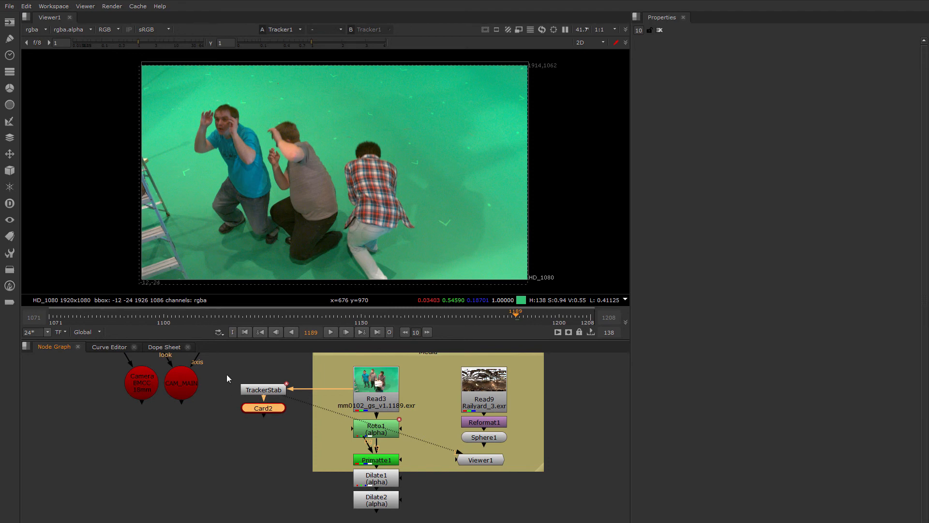
pyautogui.moveTo(227, 374); pyautogui.dragTo(301, 429)
pyautogui.moveTo(275, 390); pyautogui.dragTo(242, 390)
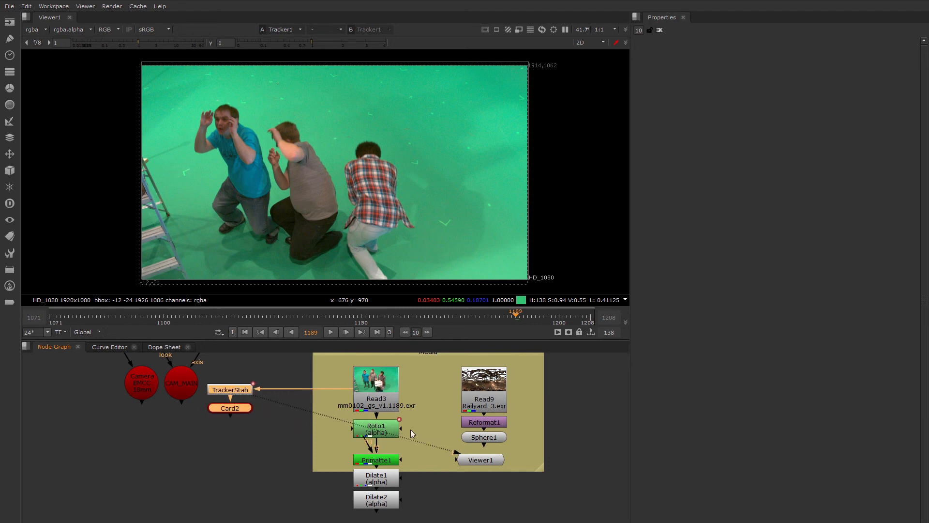
pyautogui.moveTo(411, 429); pyautogui.dragTo(359, 421, button='middle')
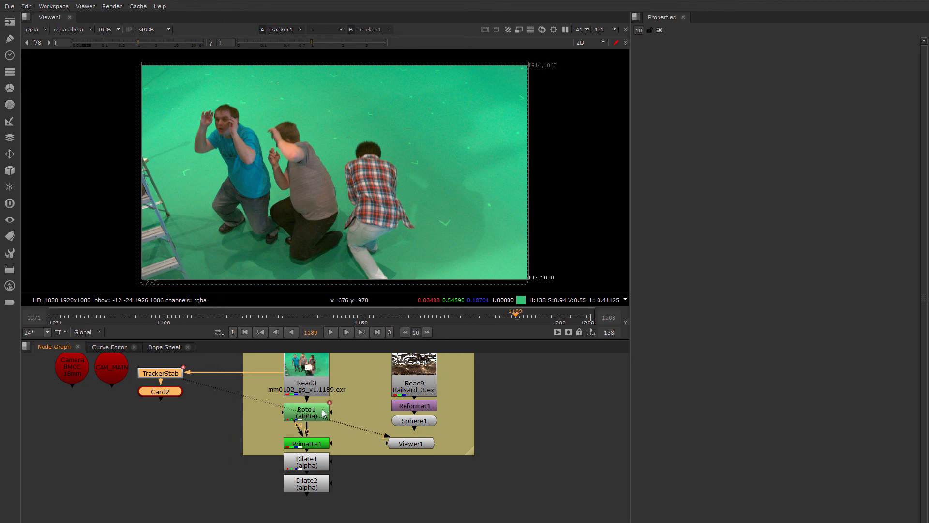